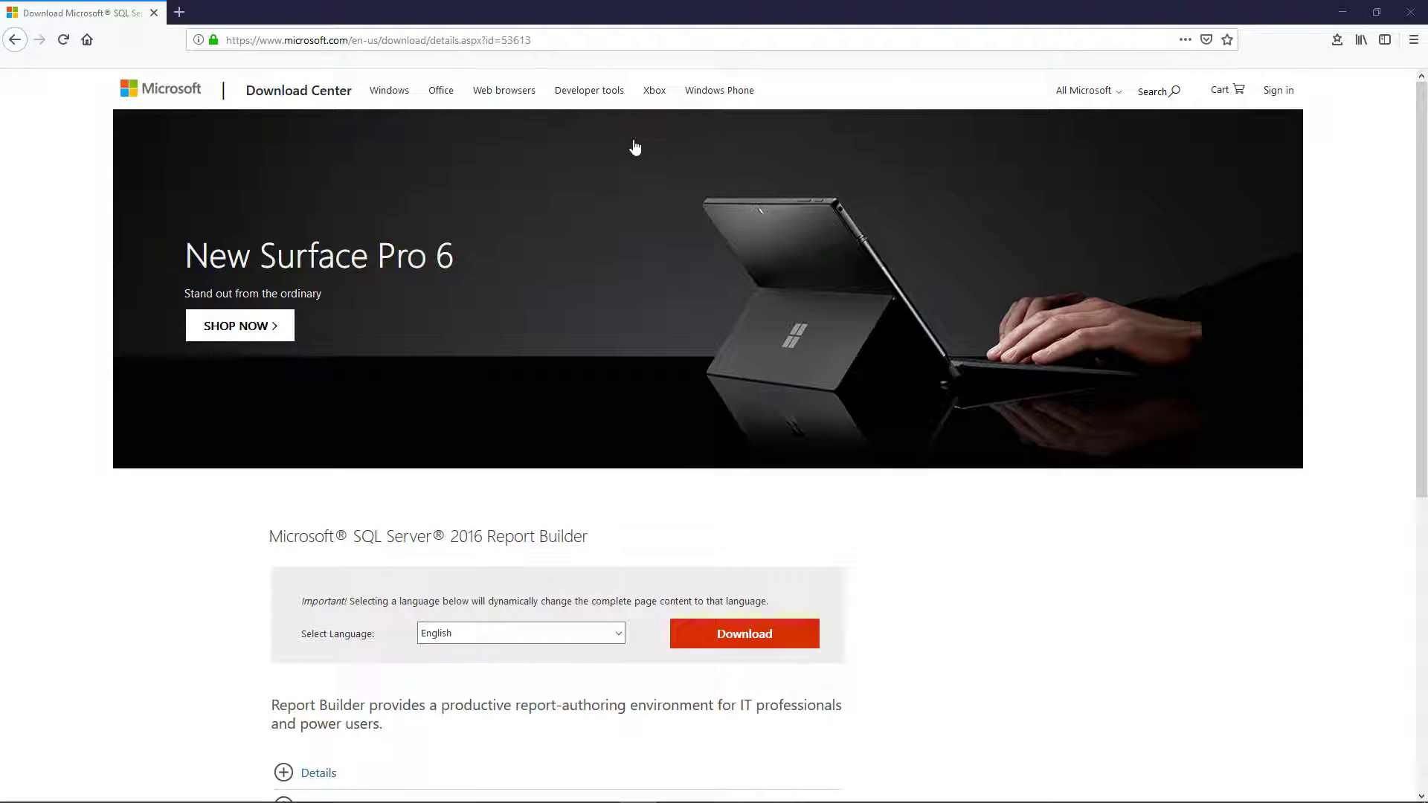
Download the SQL Server 2016 Report Builder installer and save ReportBuilder3.msi to disk
scroll(899, 590, "down", 2)
left_click(768, 565)
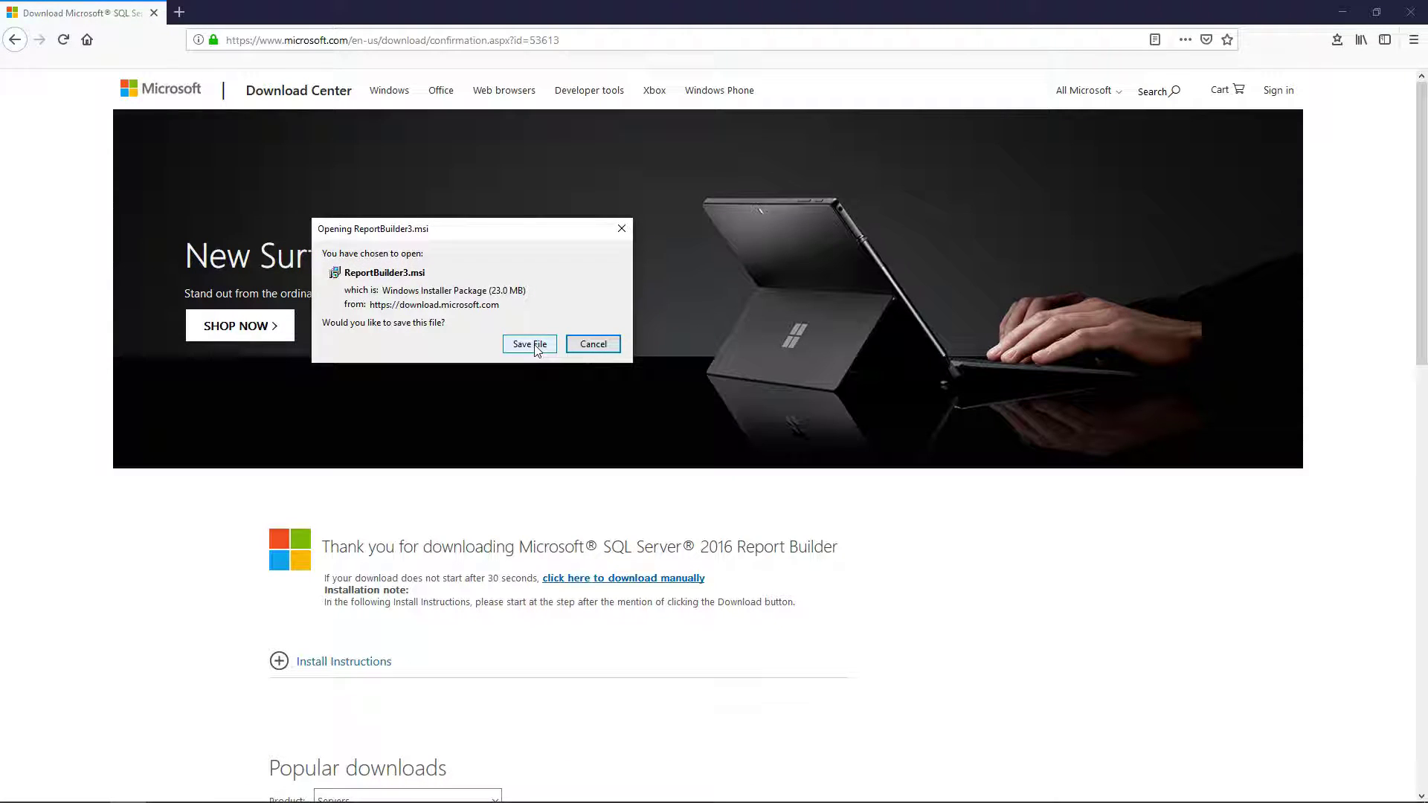
left_click(530, 343)
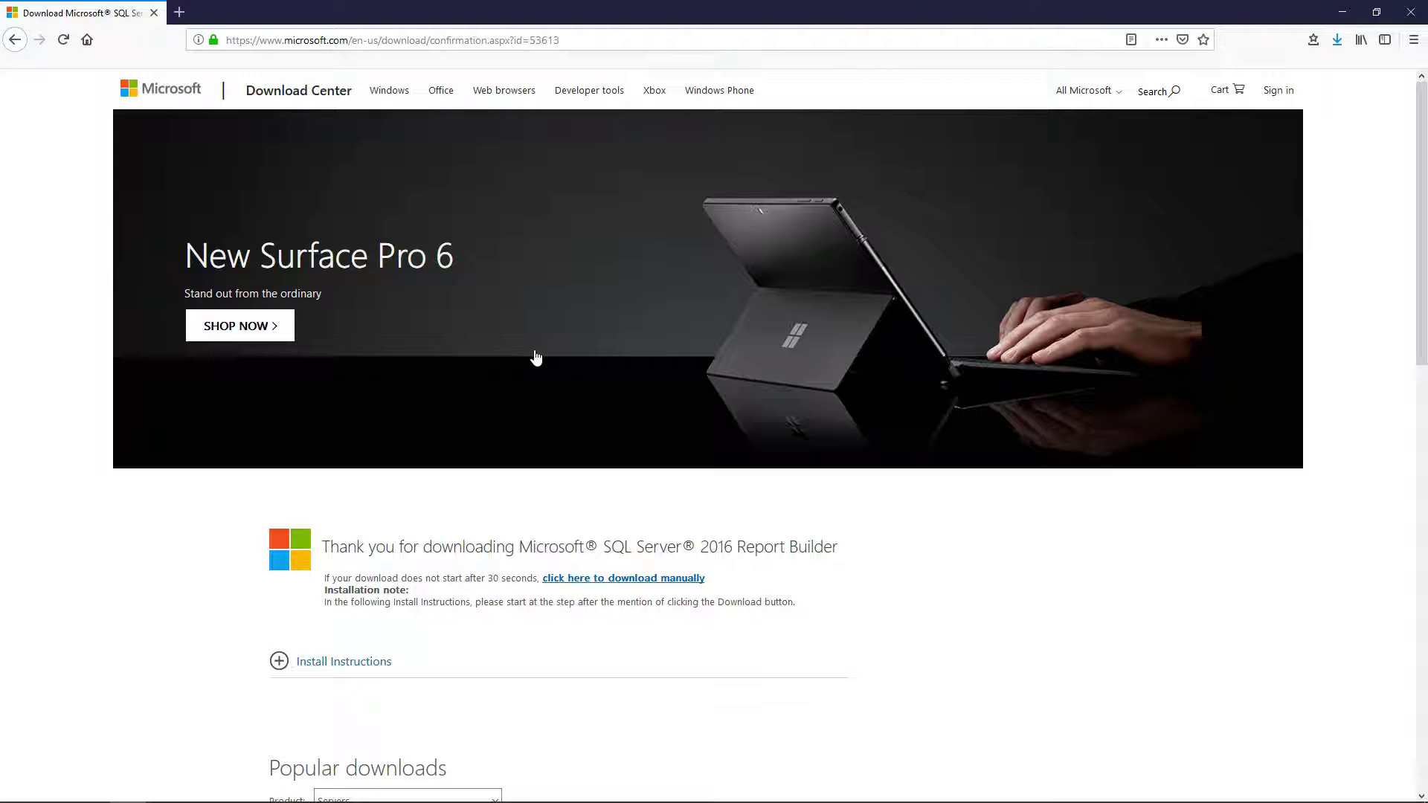
Run the downloaded ReportBuilder3.msi from the browser's recent downloads list
left_click(1337, 39)
left_click(1125, 173)
double_click(682, 282)
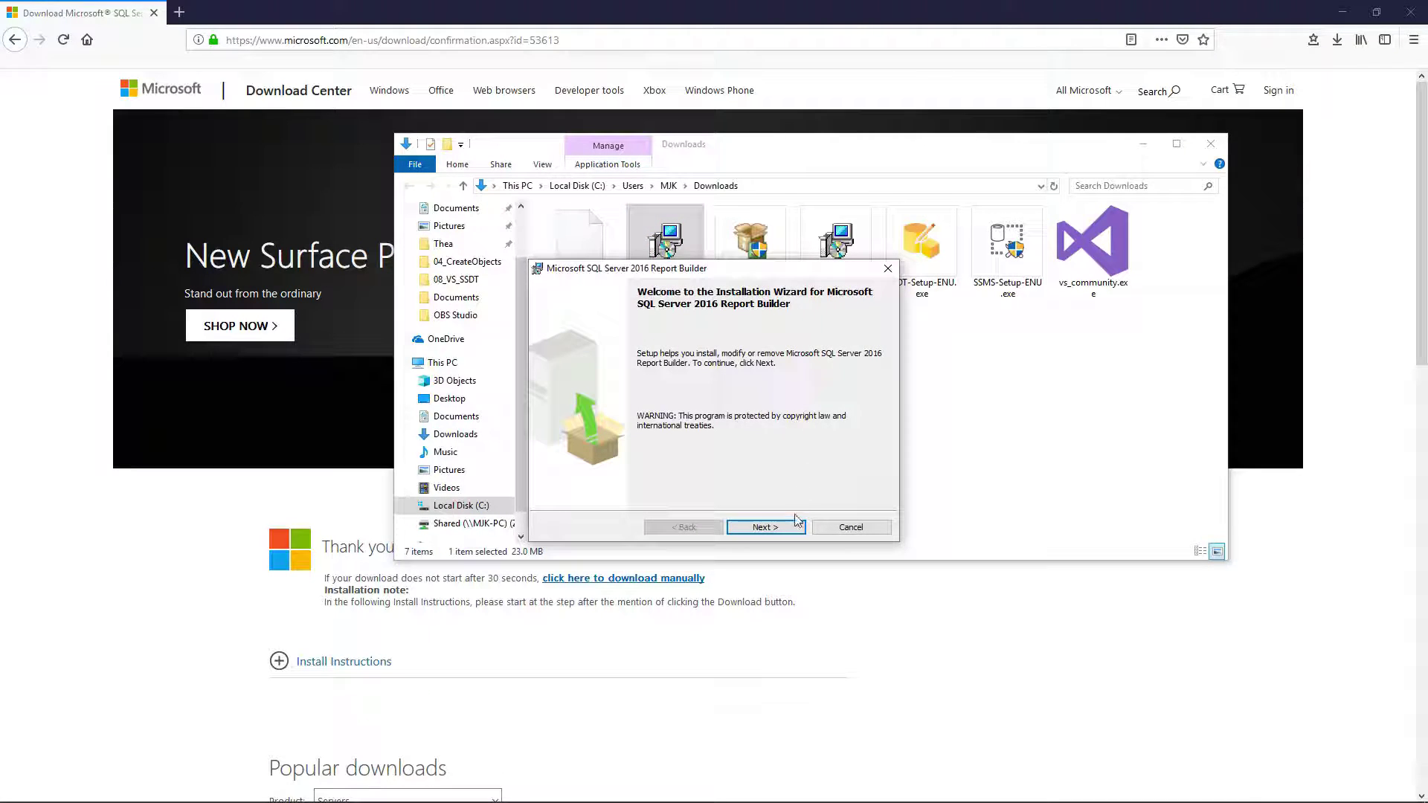
Accept the license and install with default features and no default target server
left_click(795, 528)
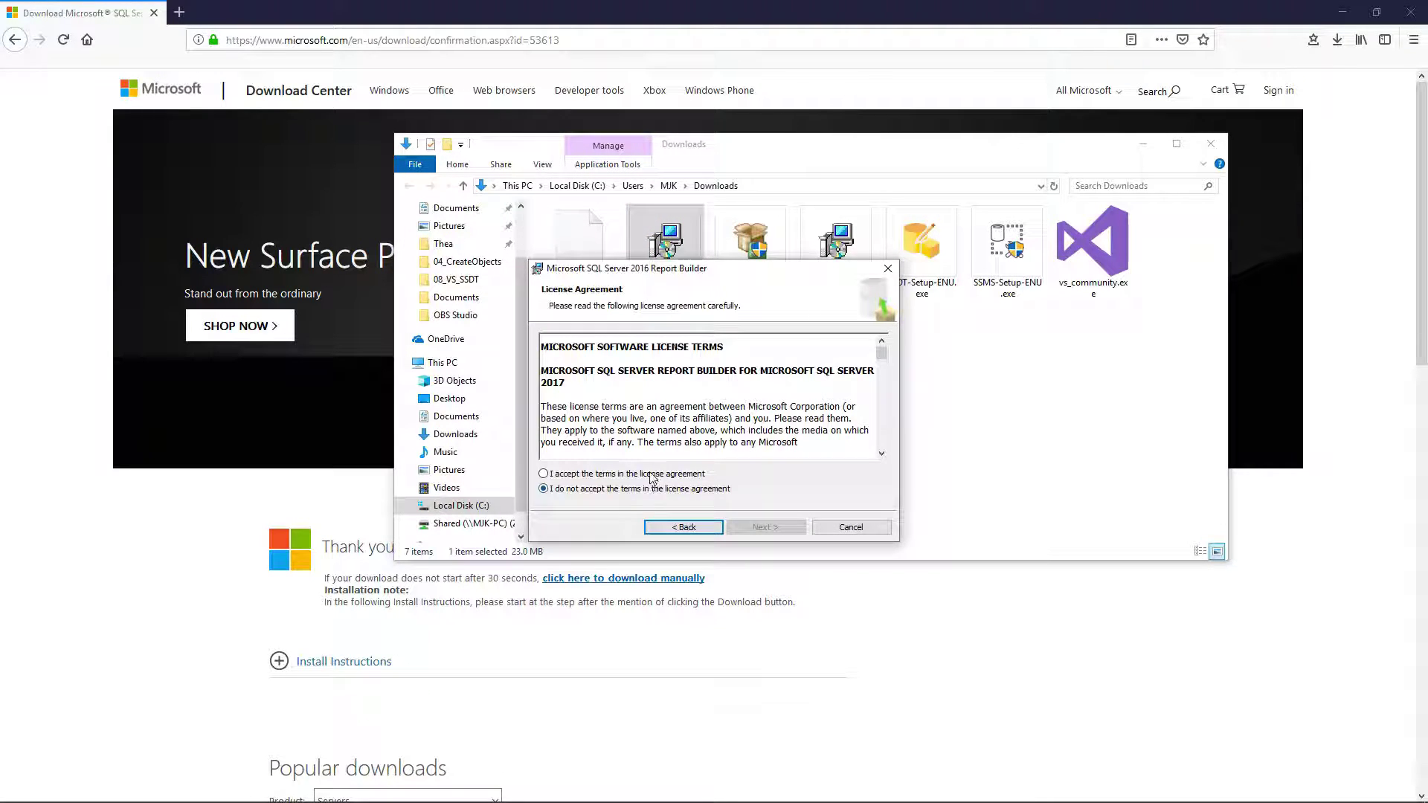
left_click(654, 474)
left_click_drag(882, 350, 887, 438)
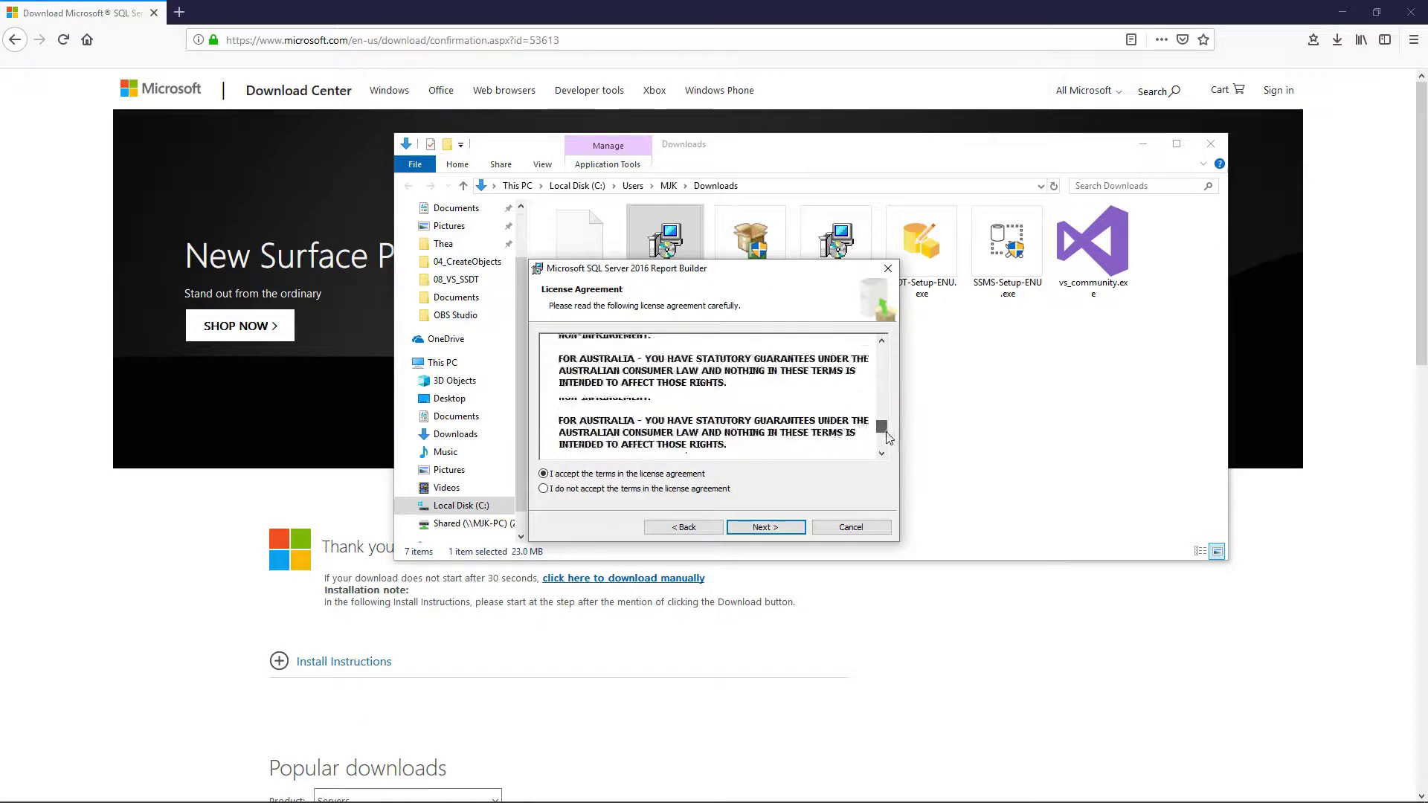
left_click(751, 525)
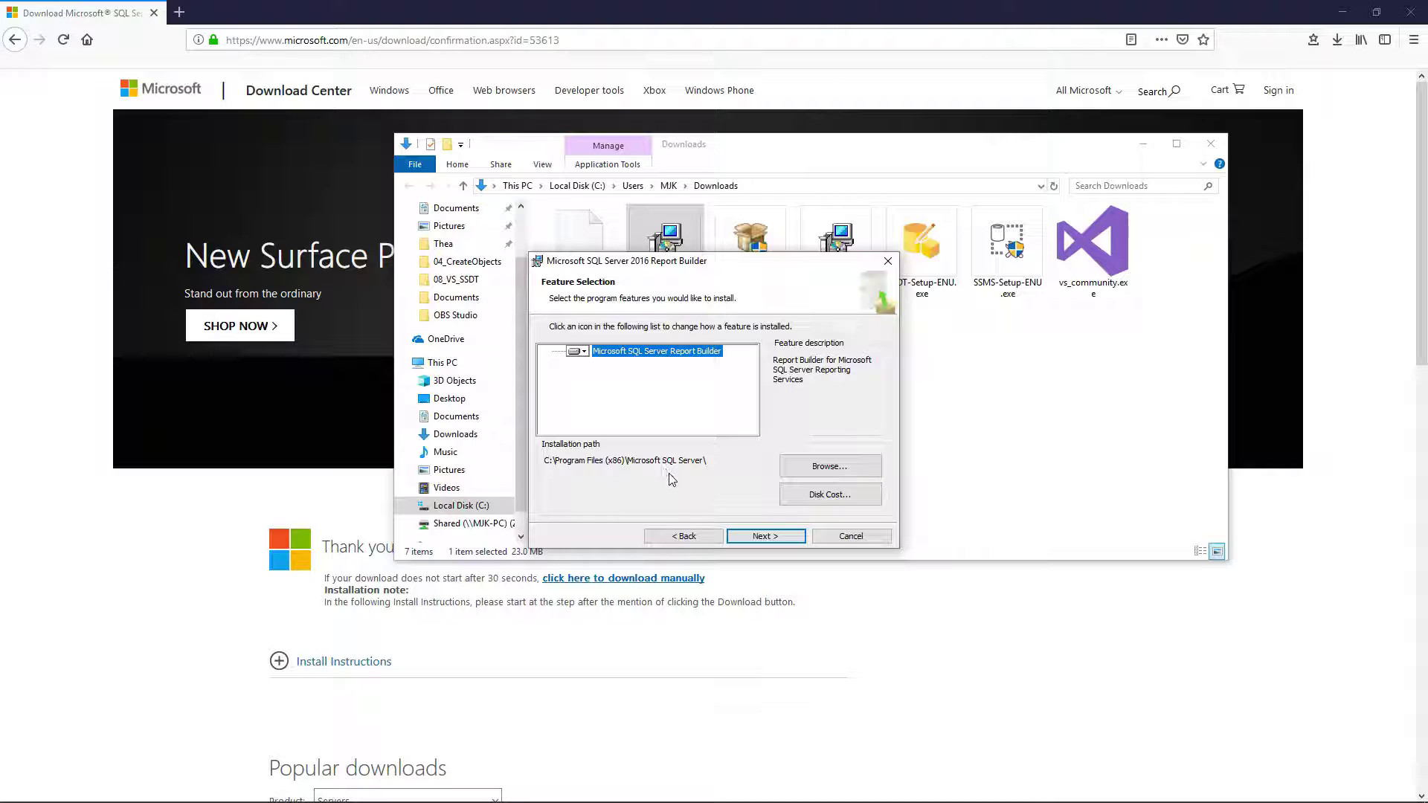
left_click(766, 536)
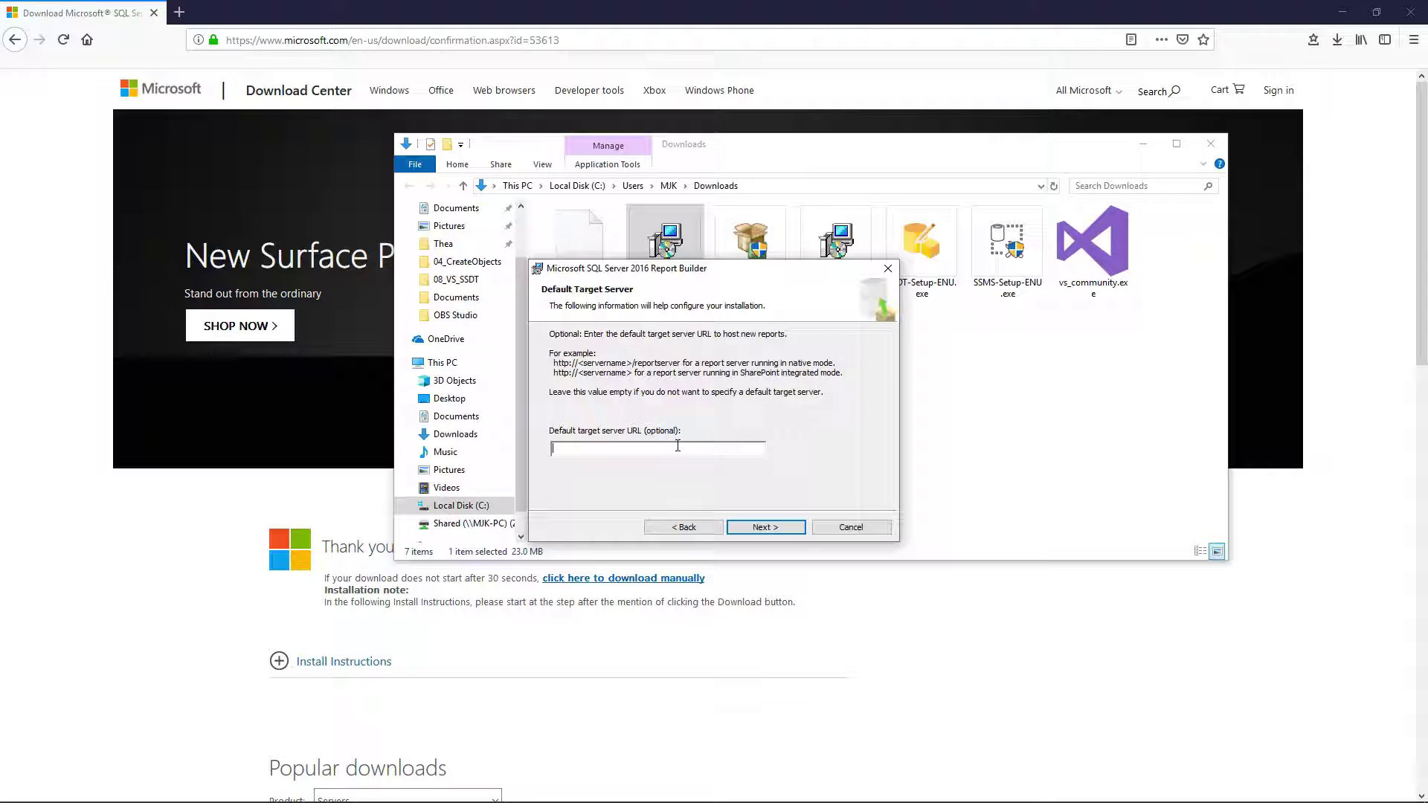
left_click(770, 531)
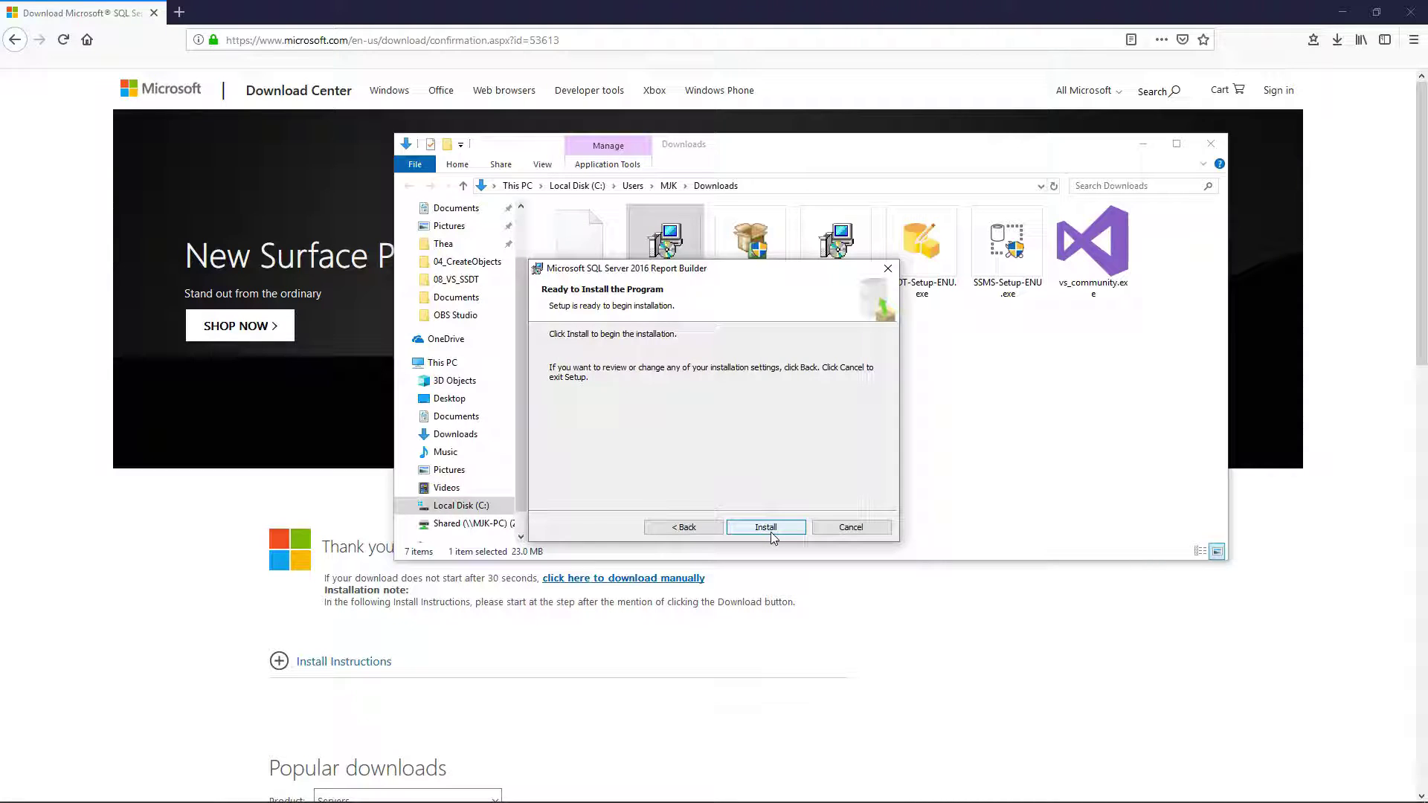
left_click(770, 529)
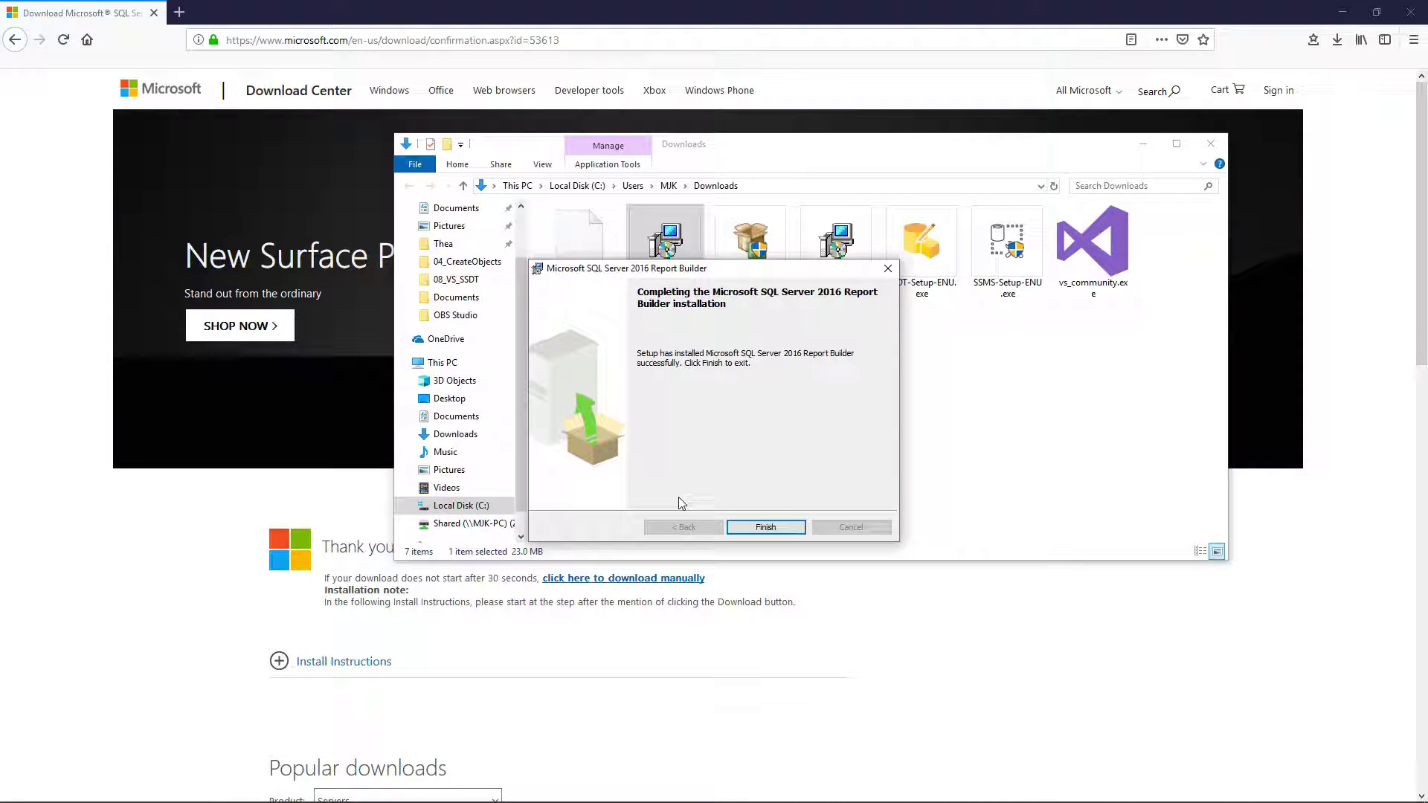
Close setup, launch Report Builder from Start, create a Blank Report and select Data Sources
left_click(749, 528)
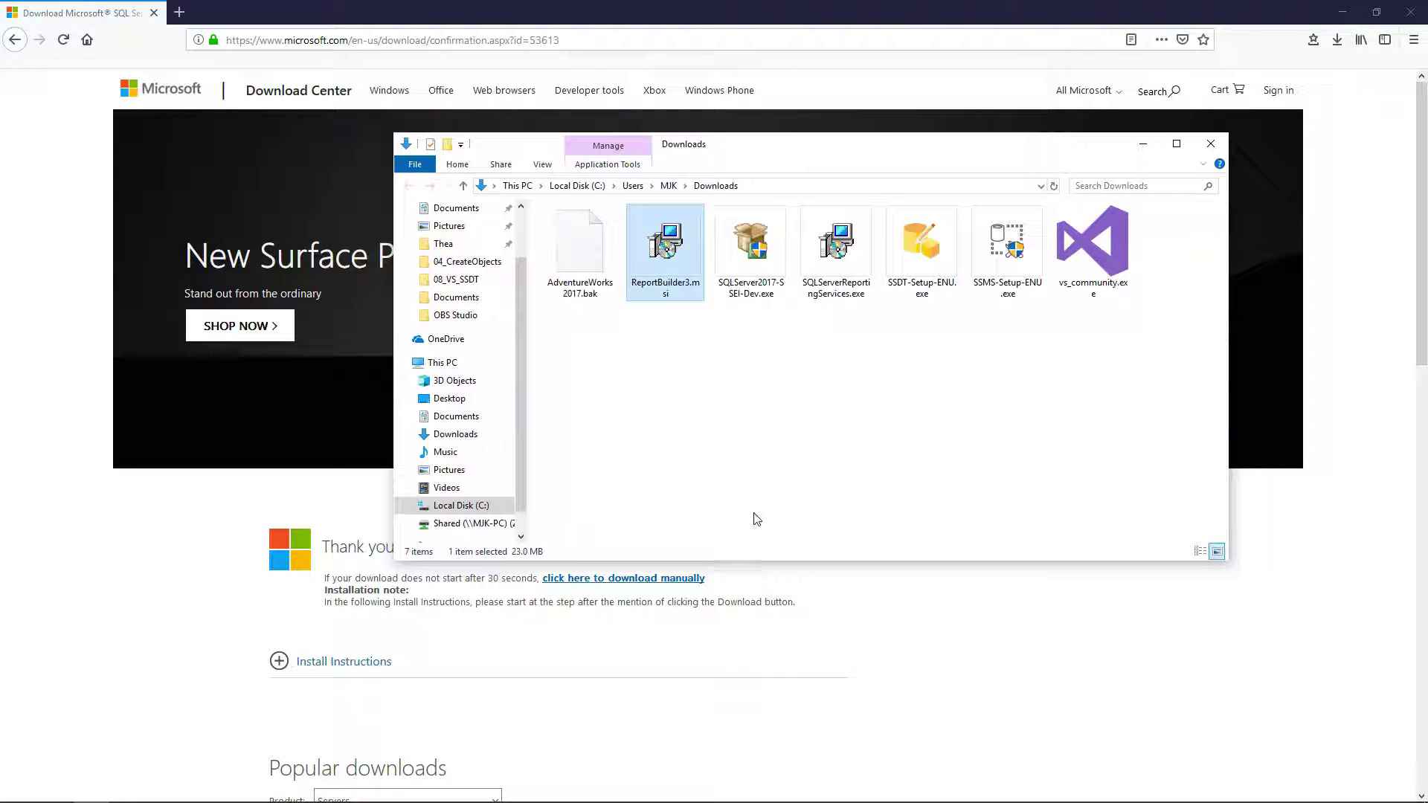
left_click(229, 595)
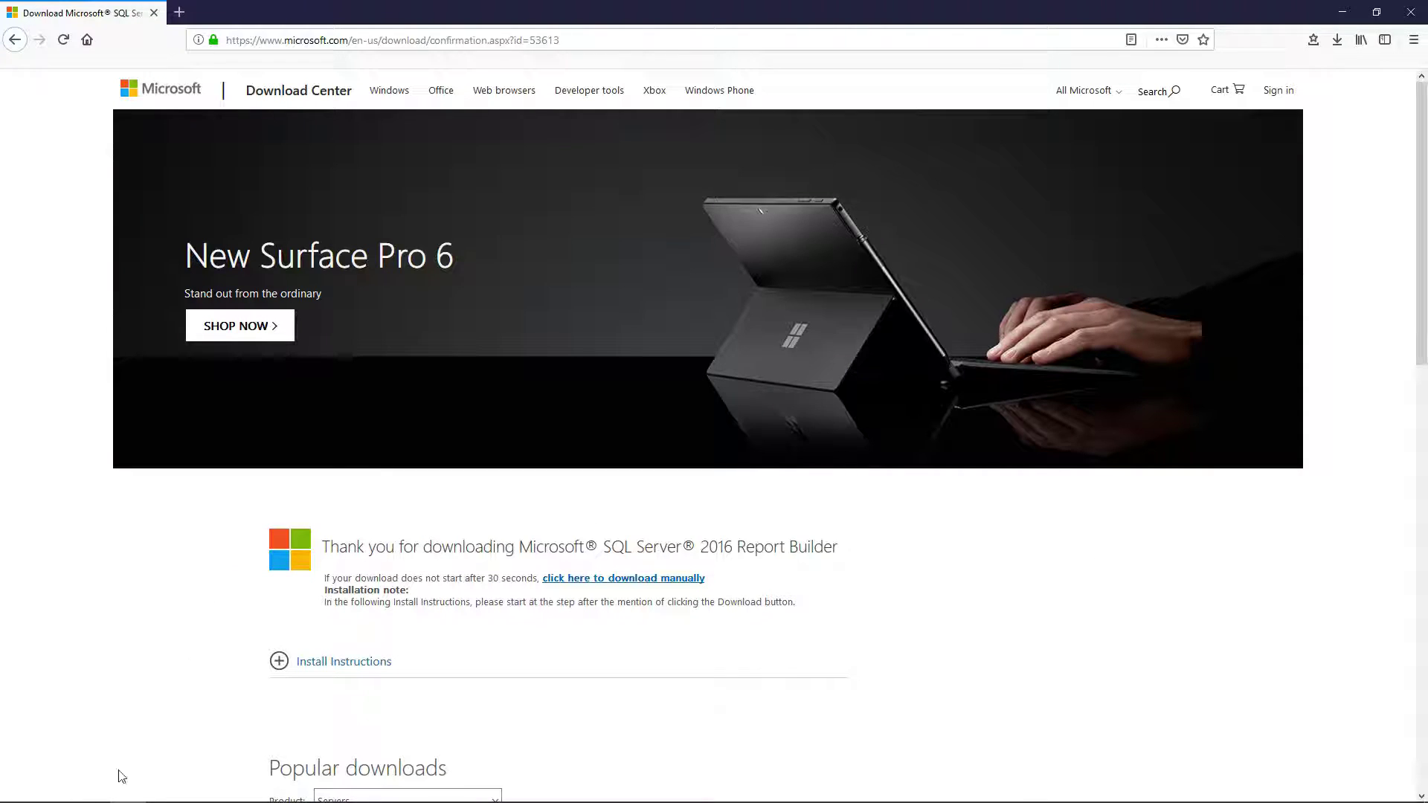
left_click(33, 798)
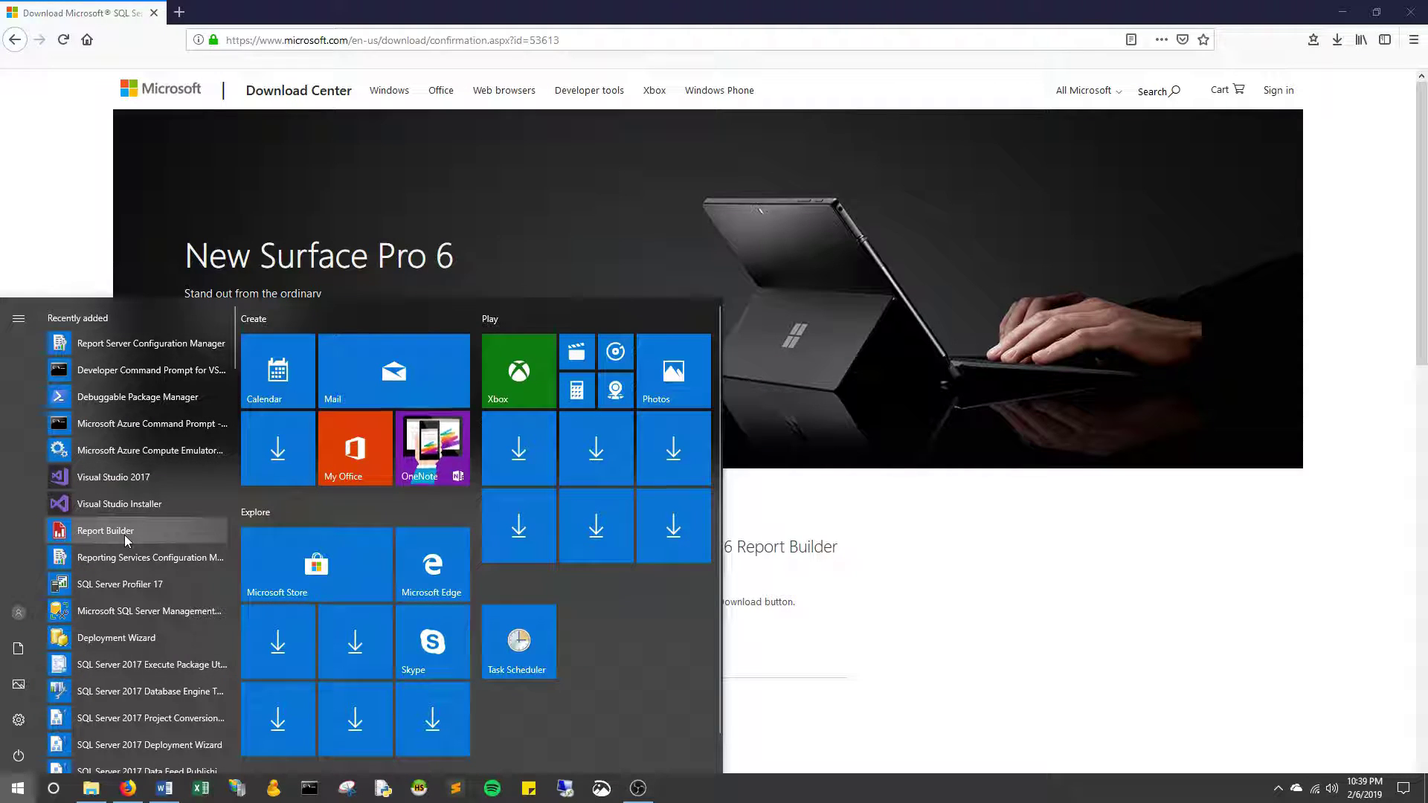
left_click(124, 534)
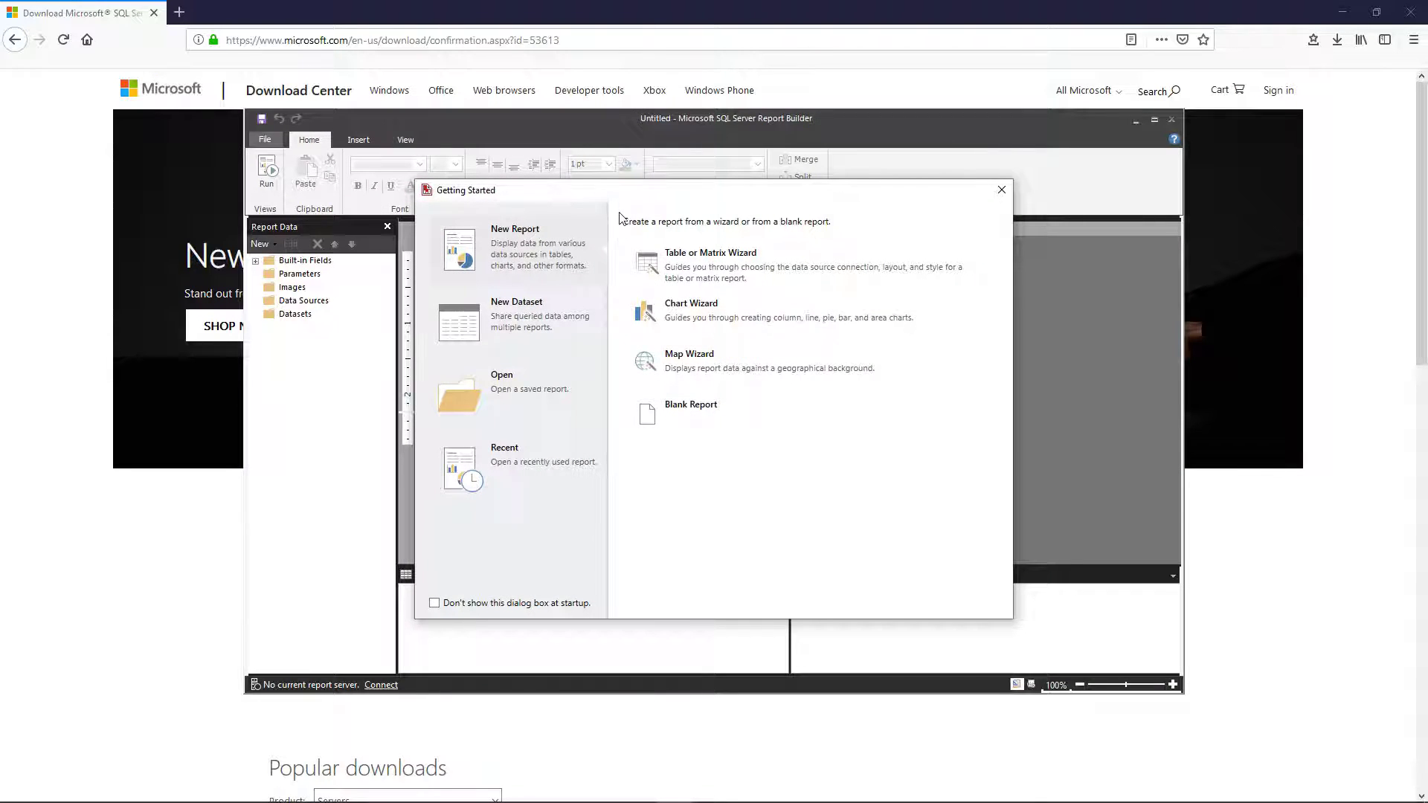
left_click(705, 414)
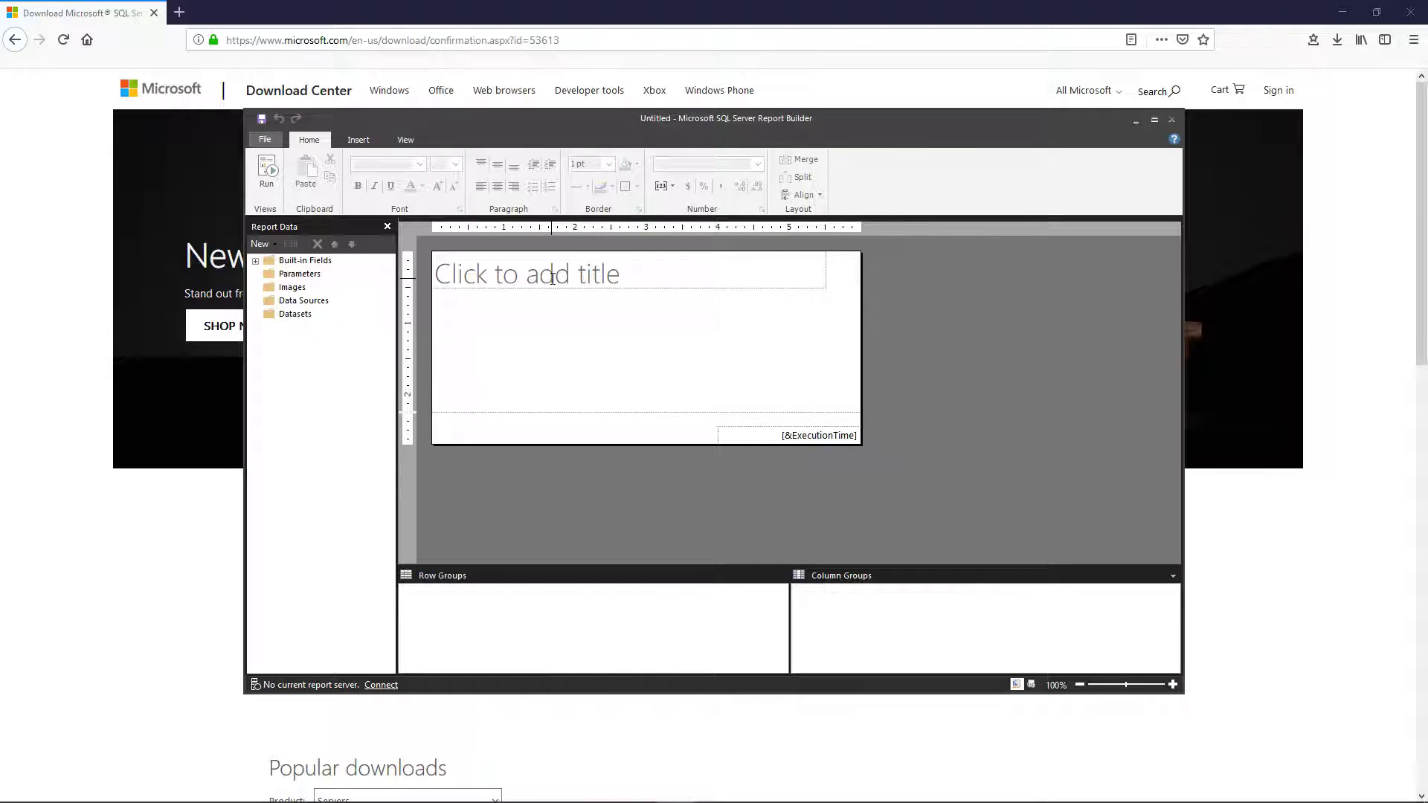
left_click(303, 303)
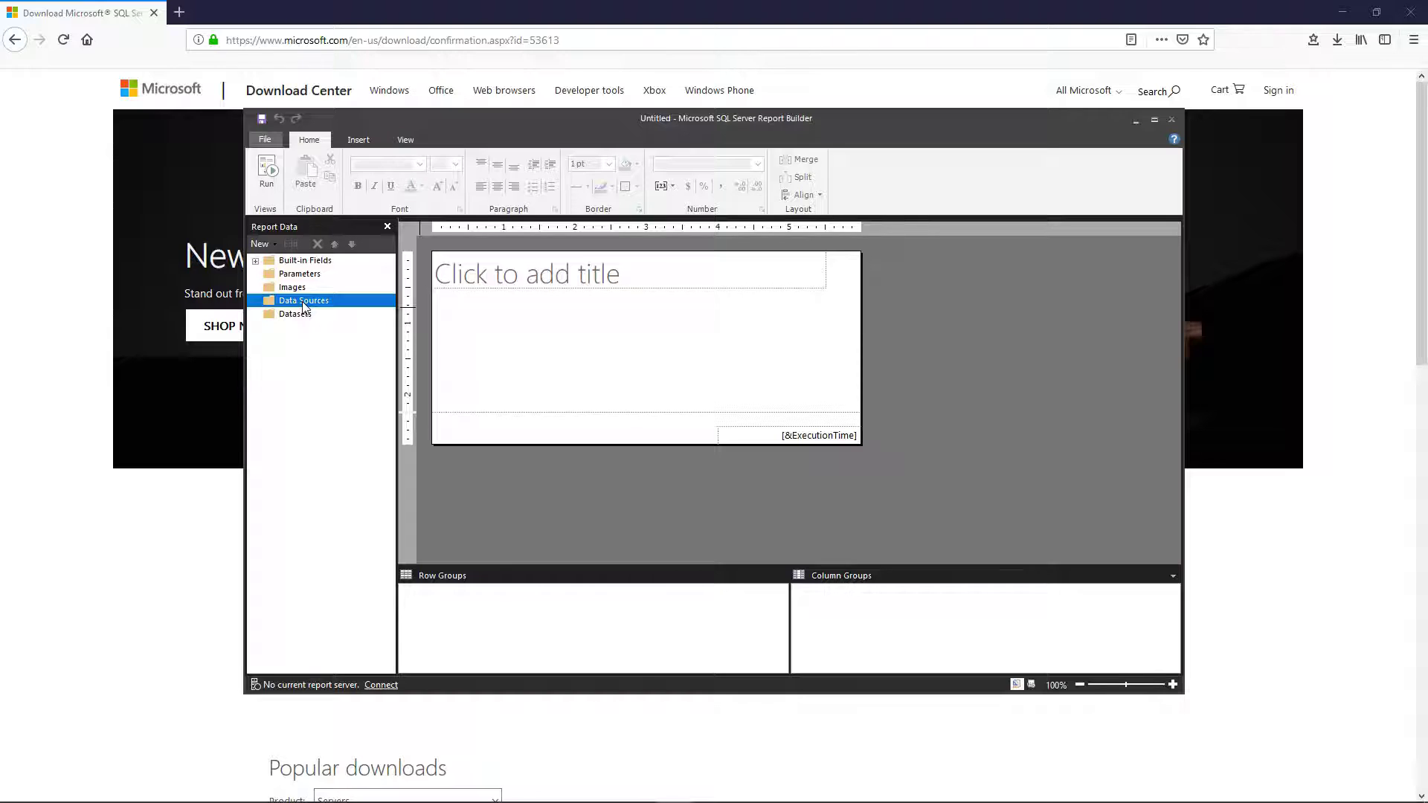
Add an embedded data source named AdventureWorks with connection type Microsoft SQL Server
right_click(303, 305)
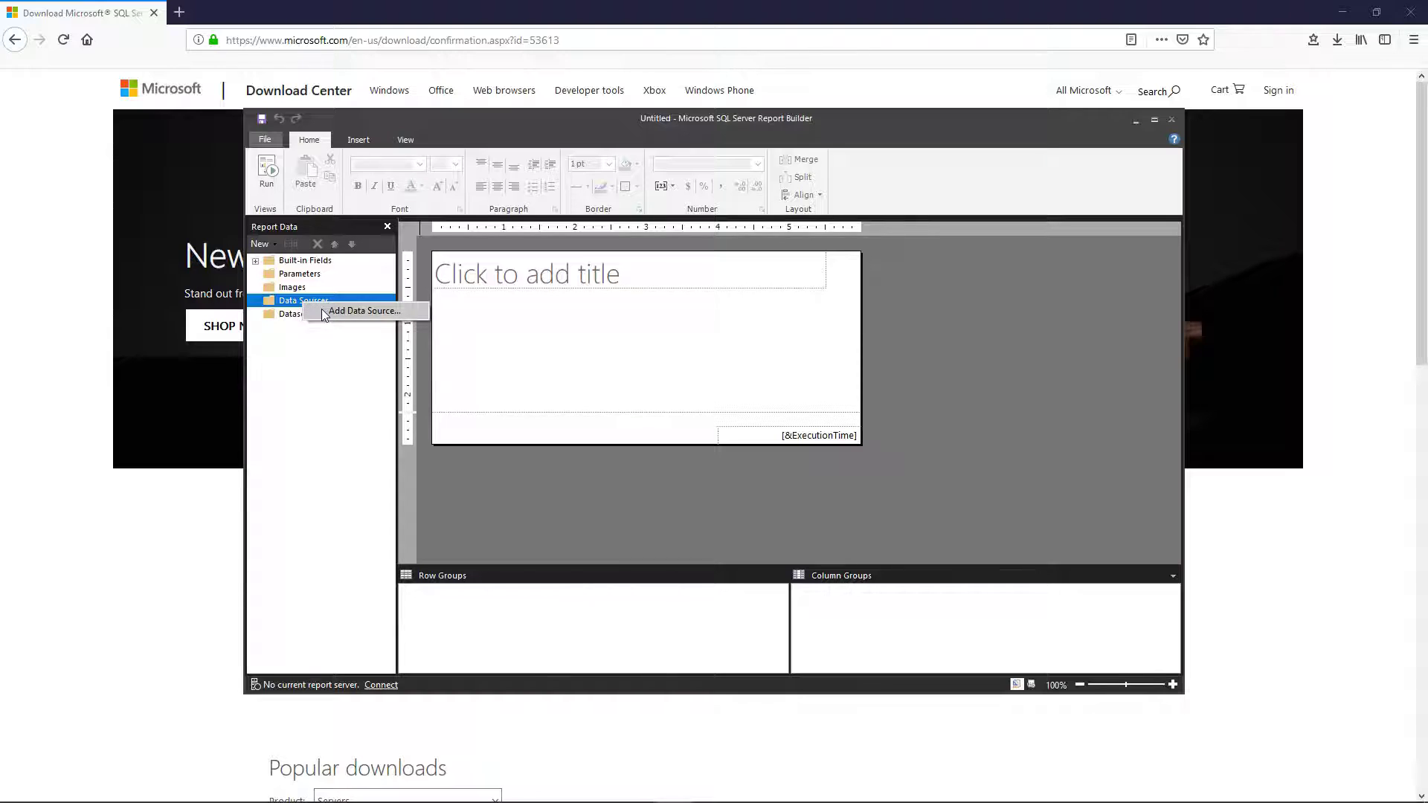
left_click(363, 311)
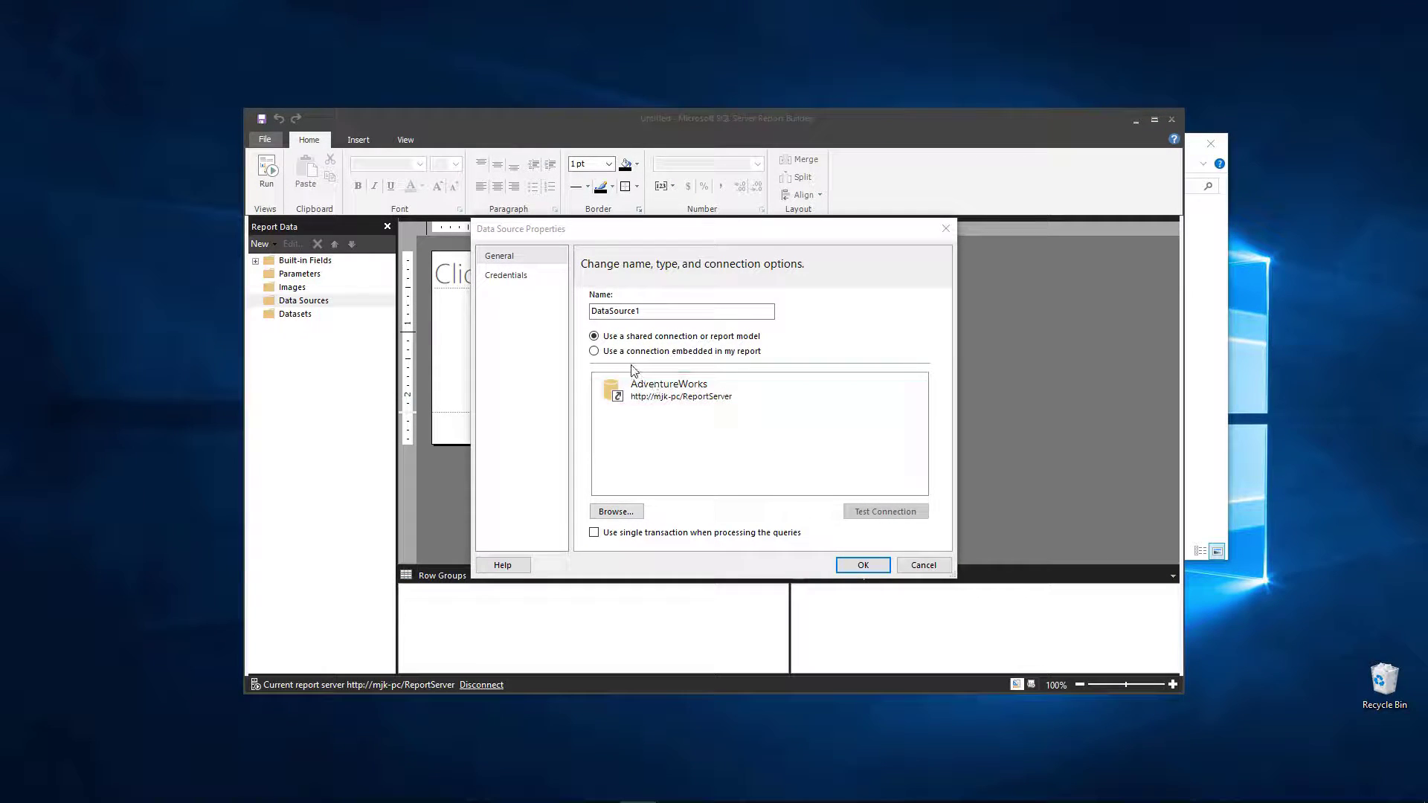
left_click(621, 354)
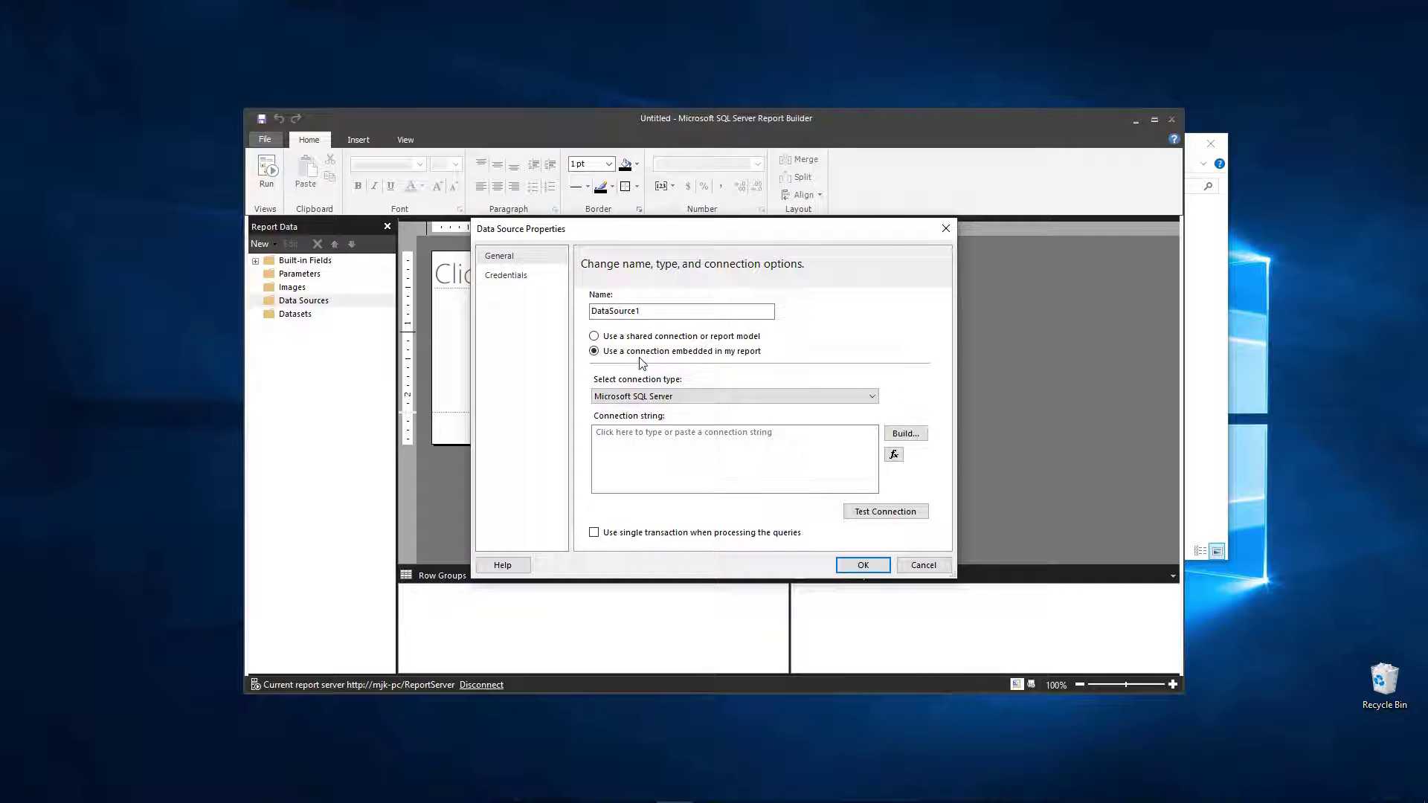
key("shift+Tab")
key("BackSpace")
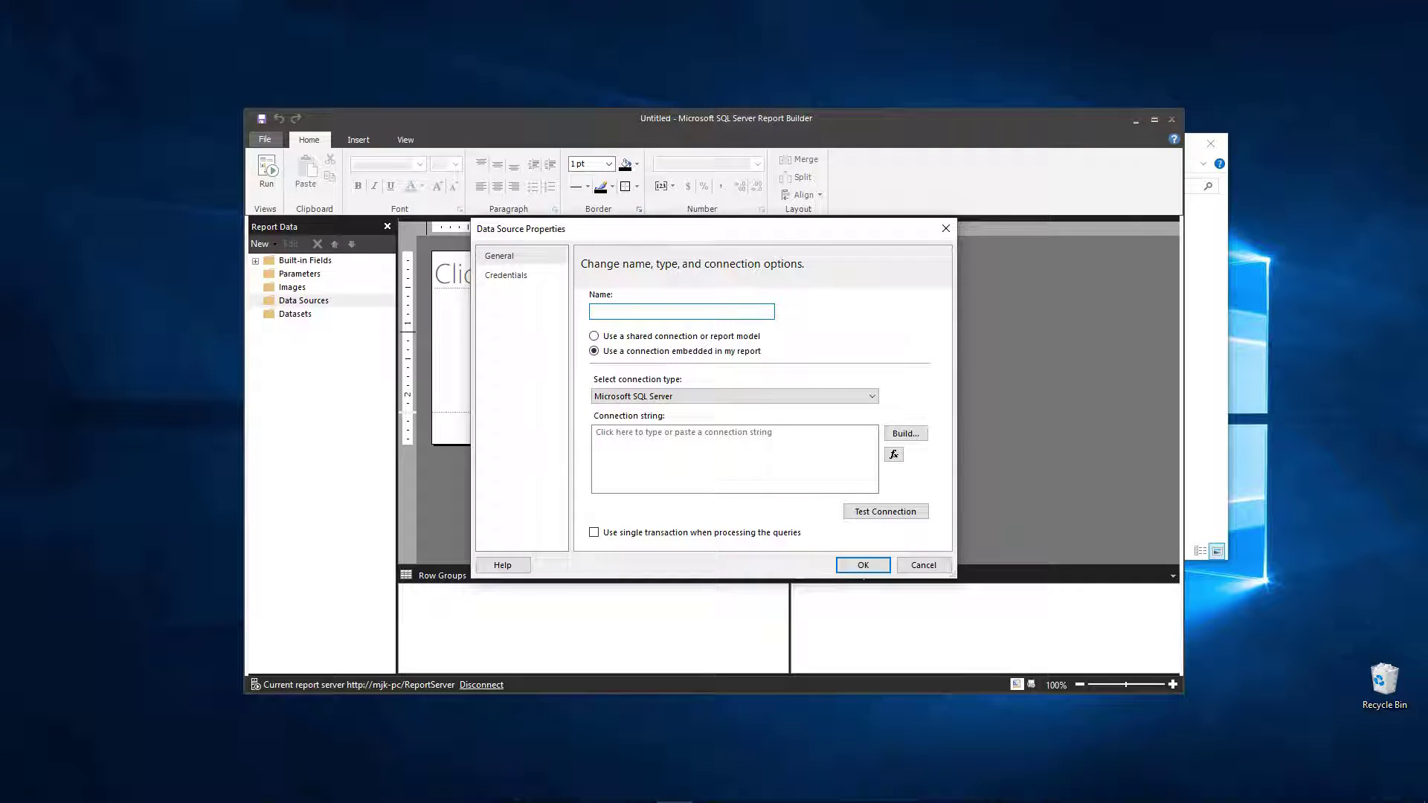
type("AdventureWorks")
left_click(655, 398)
left_click(655, 408)
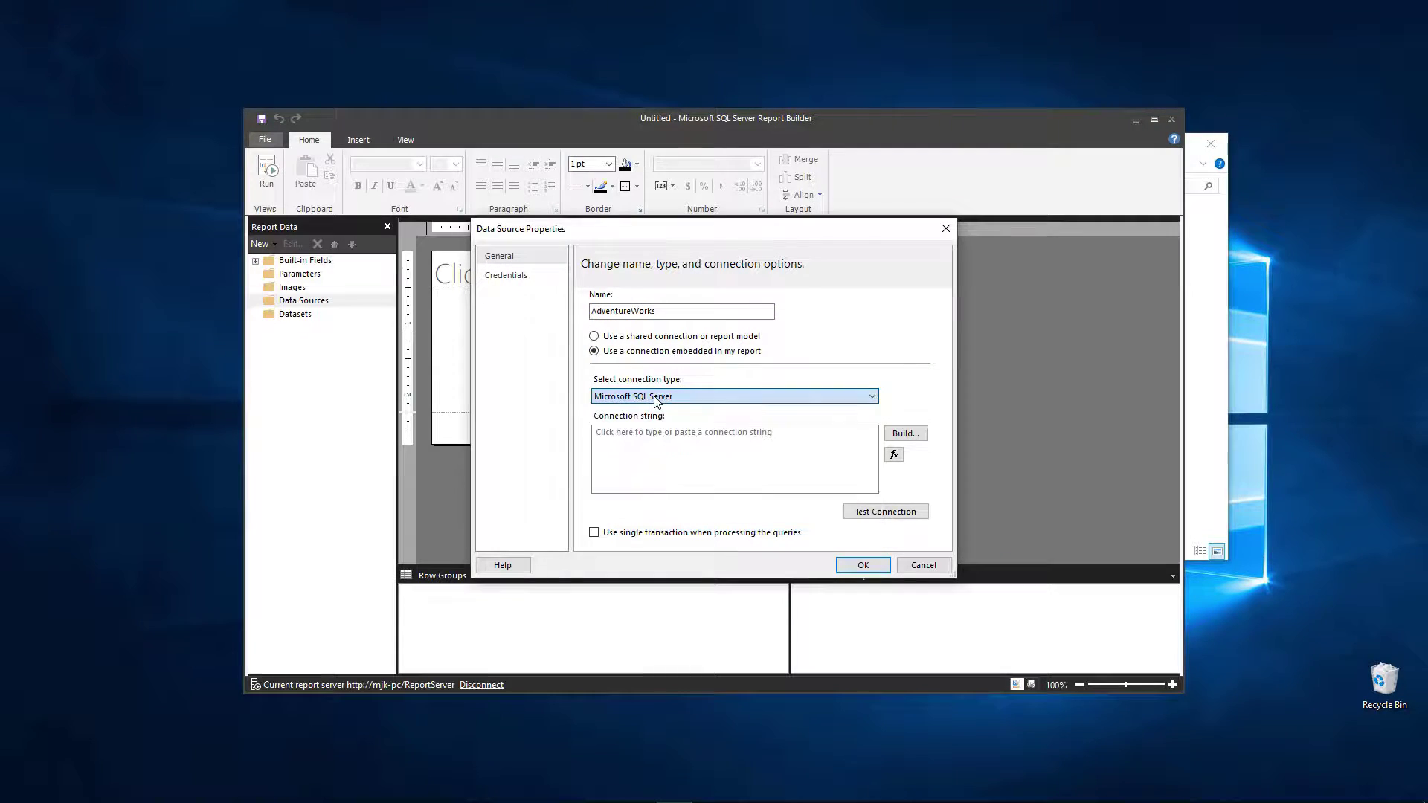
left_click(649, 436)
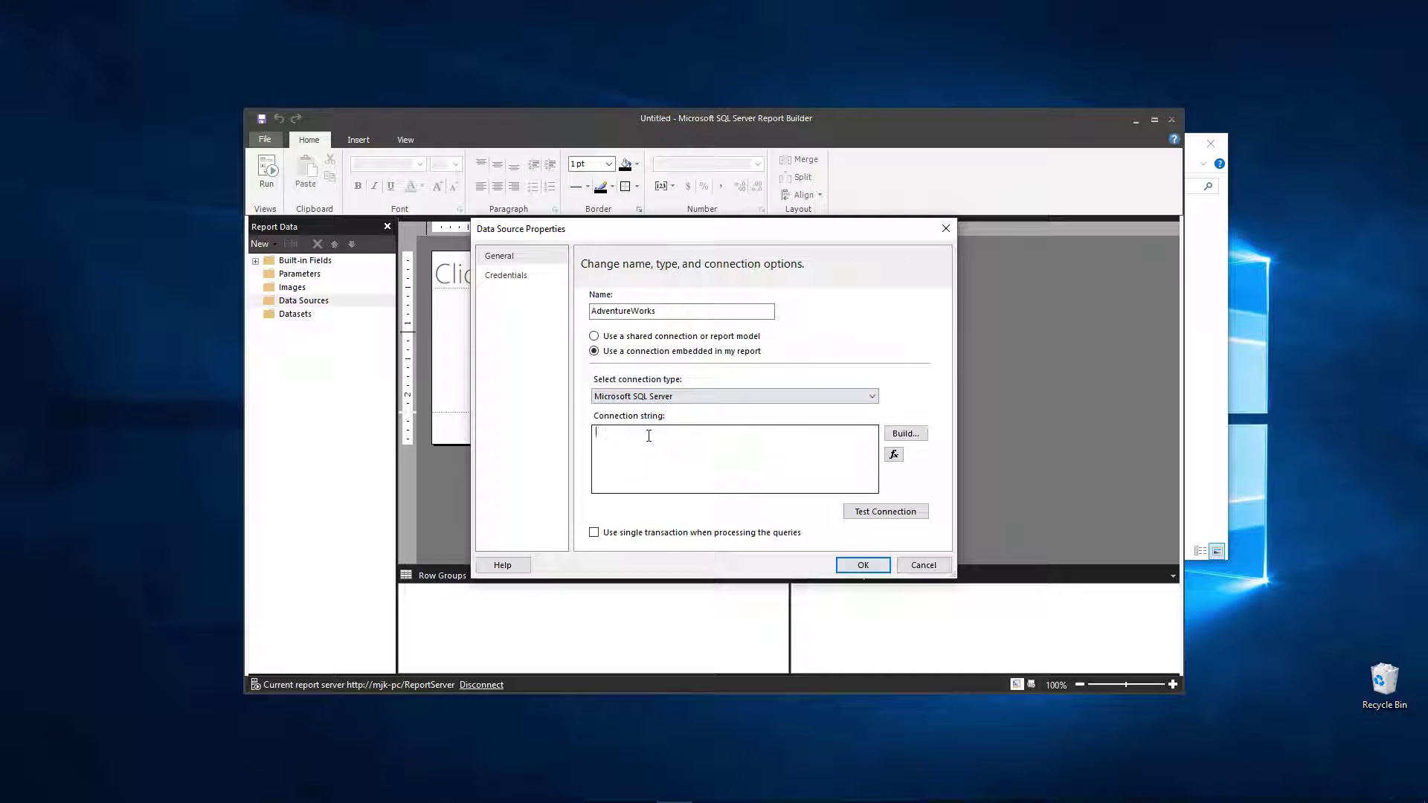
Point the connection to server MJK-PC\Demo, database AdventureWorks, and verify the test connection
left_click(897, 438)
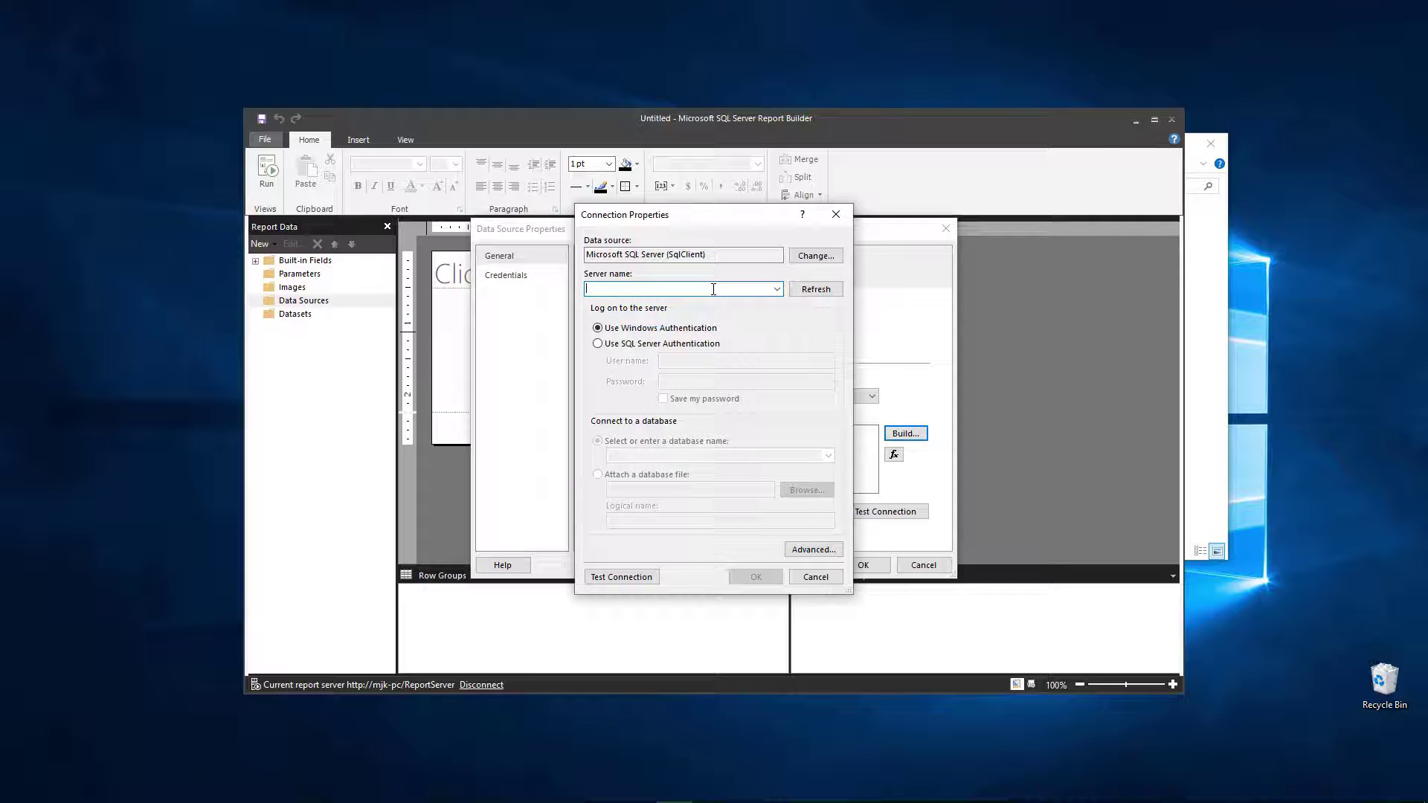
type("MJK-PC\\")
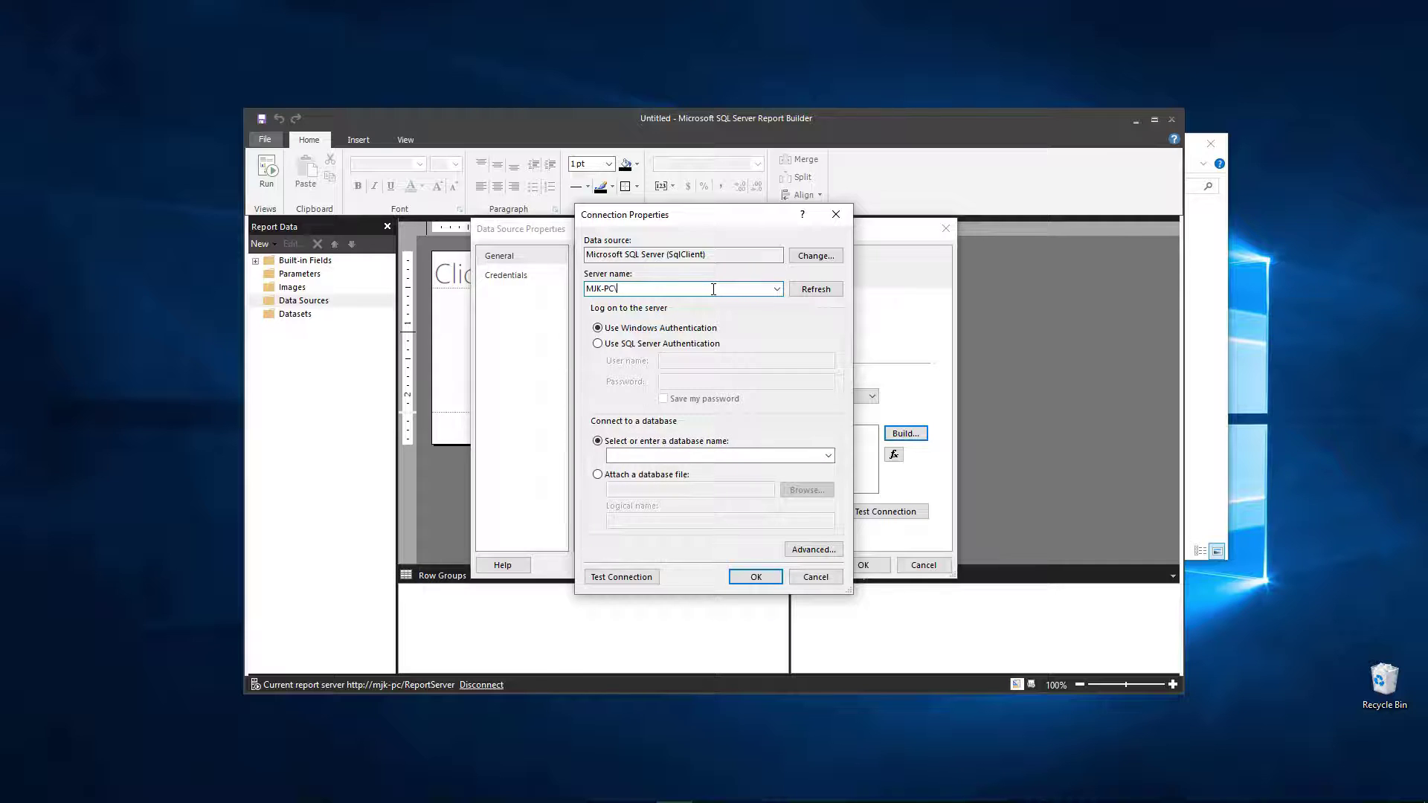
type("Demo")
left_click(655, 329)
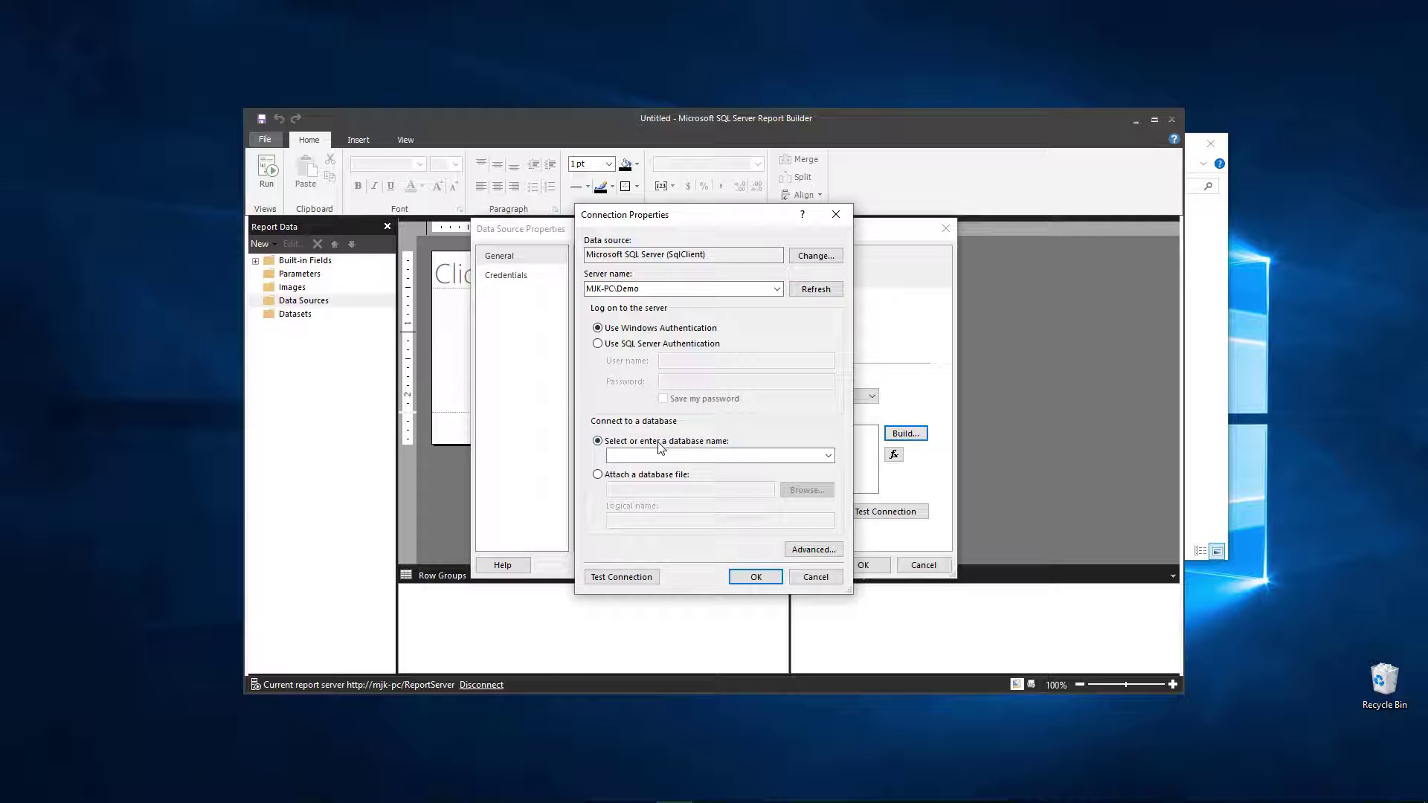
left_click(828, 456)
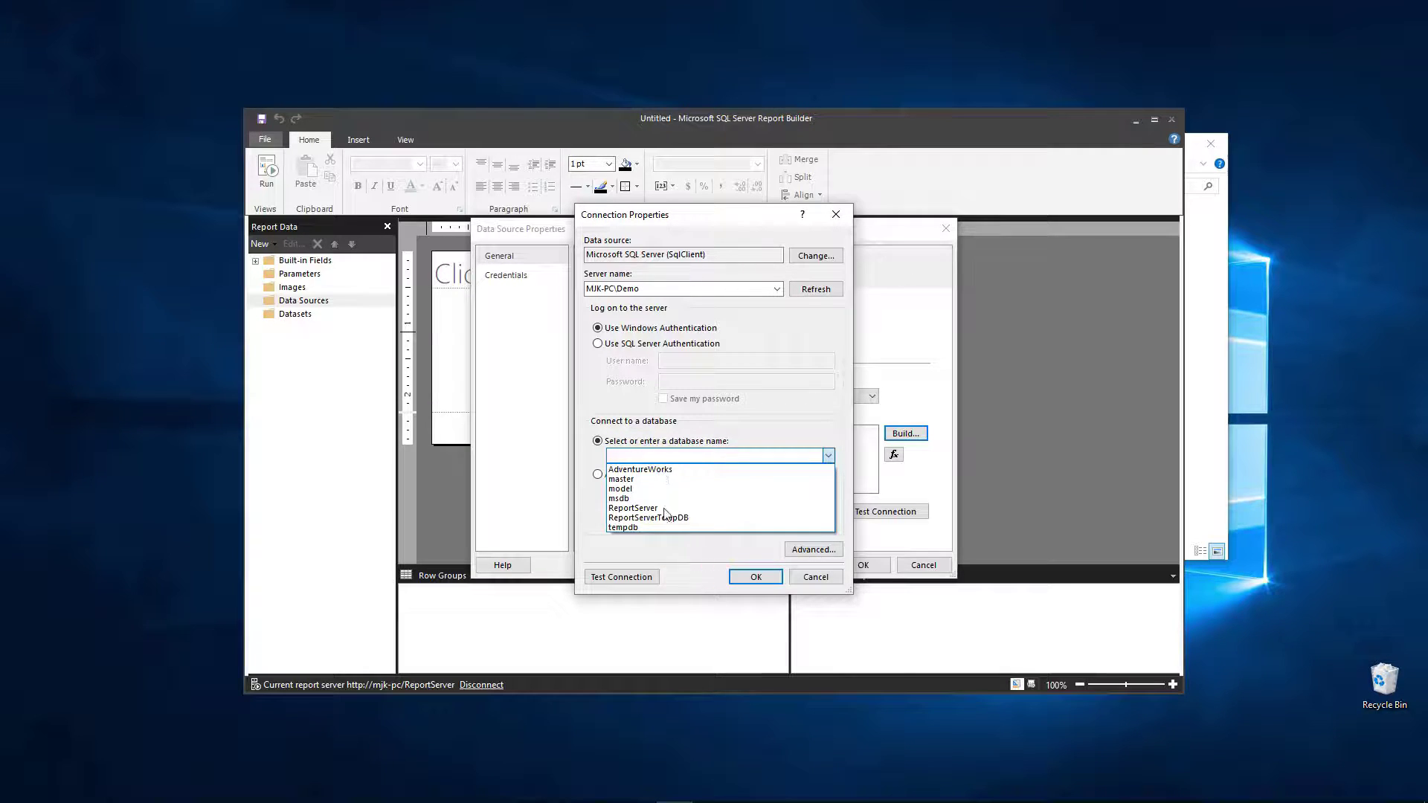
left_click(655, 470)
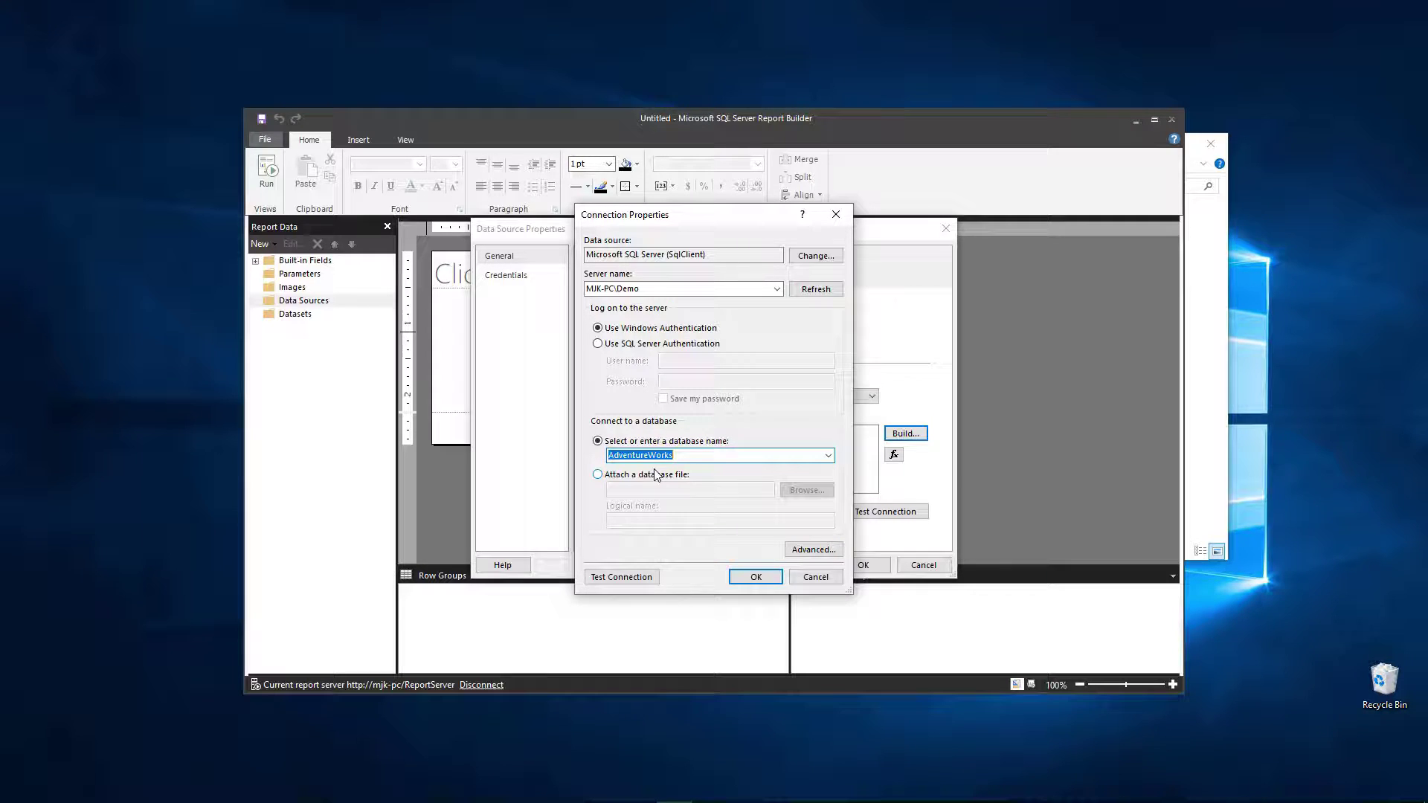
left_click(649, 579)
left_click(767, 461)
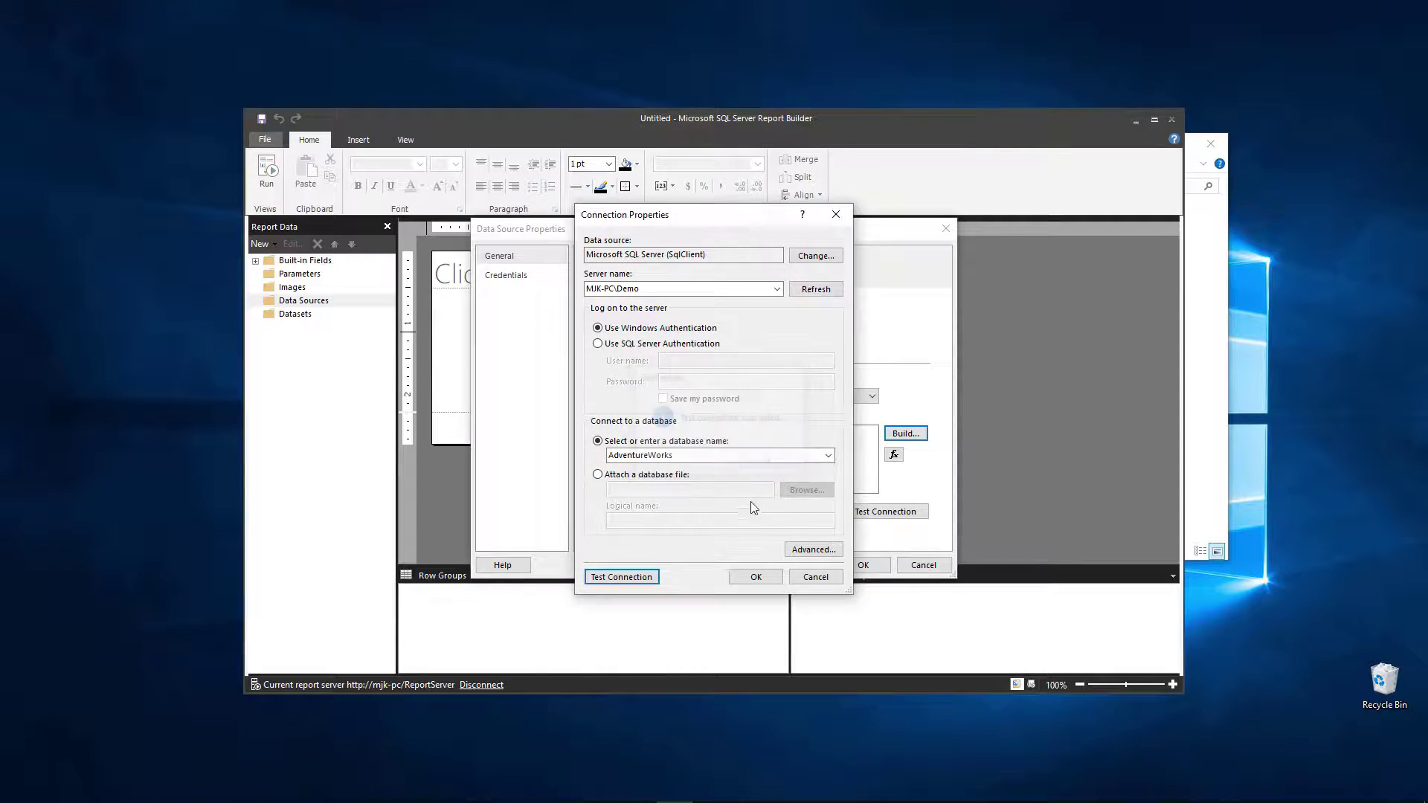
left_click(755, 576)
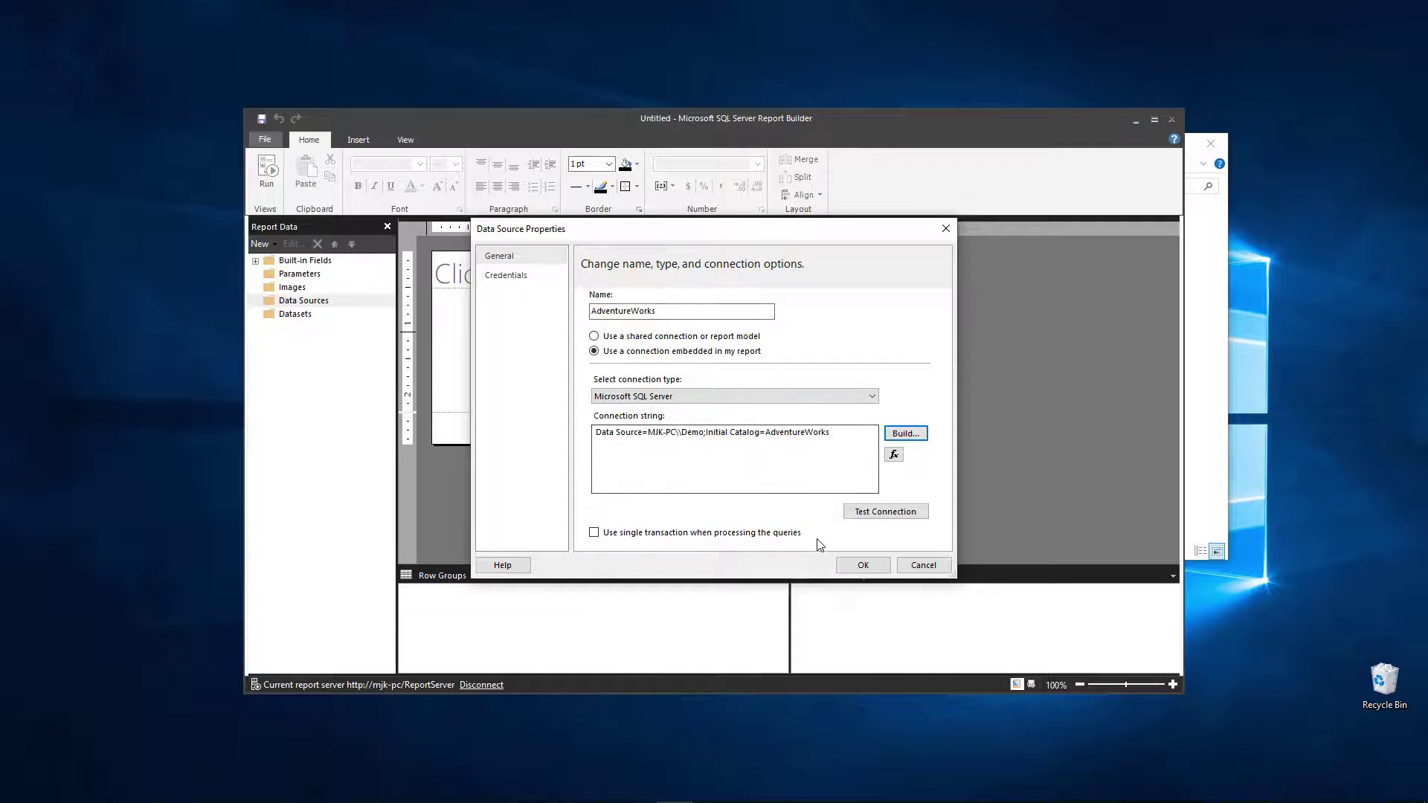
Save the data source and add an embedded RepPerformanceData dataset using AdventureWorks
left_click(845, 565)
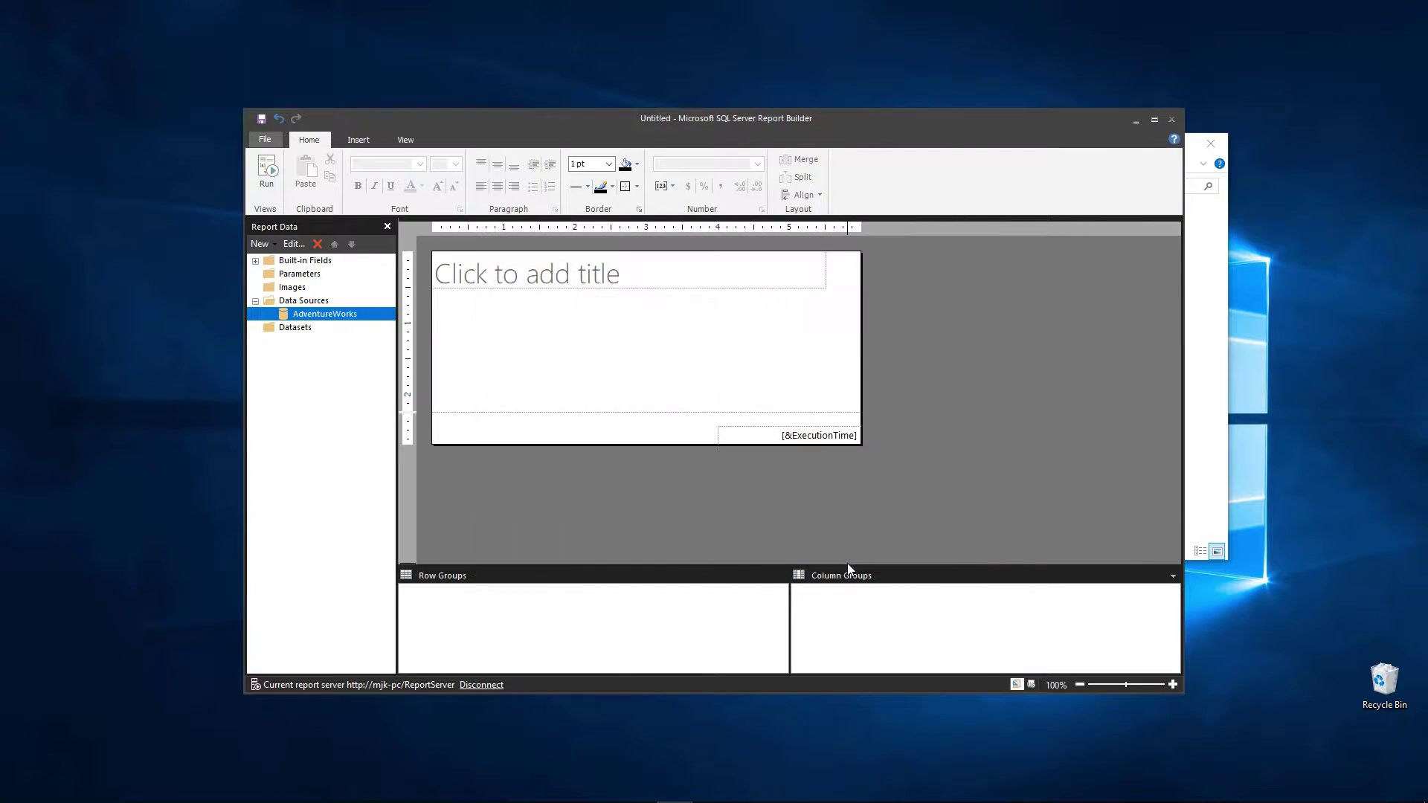
left_click(295, 329)
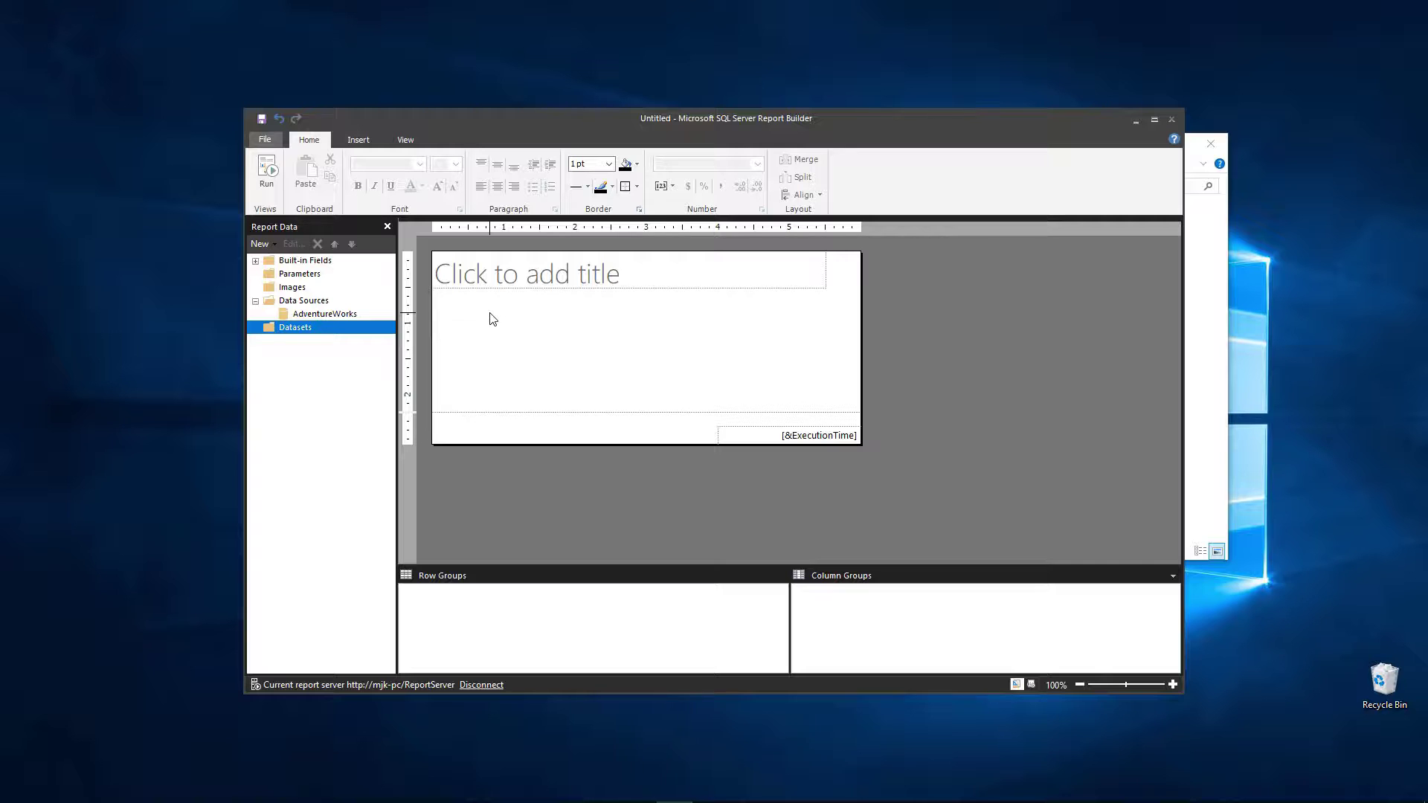
right_click(294, 335)
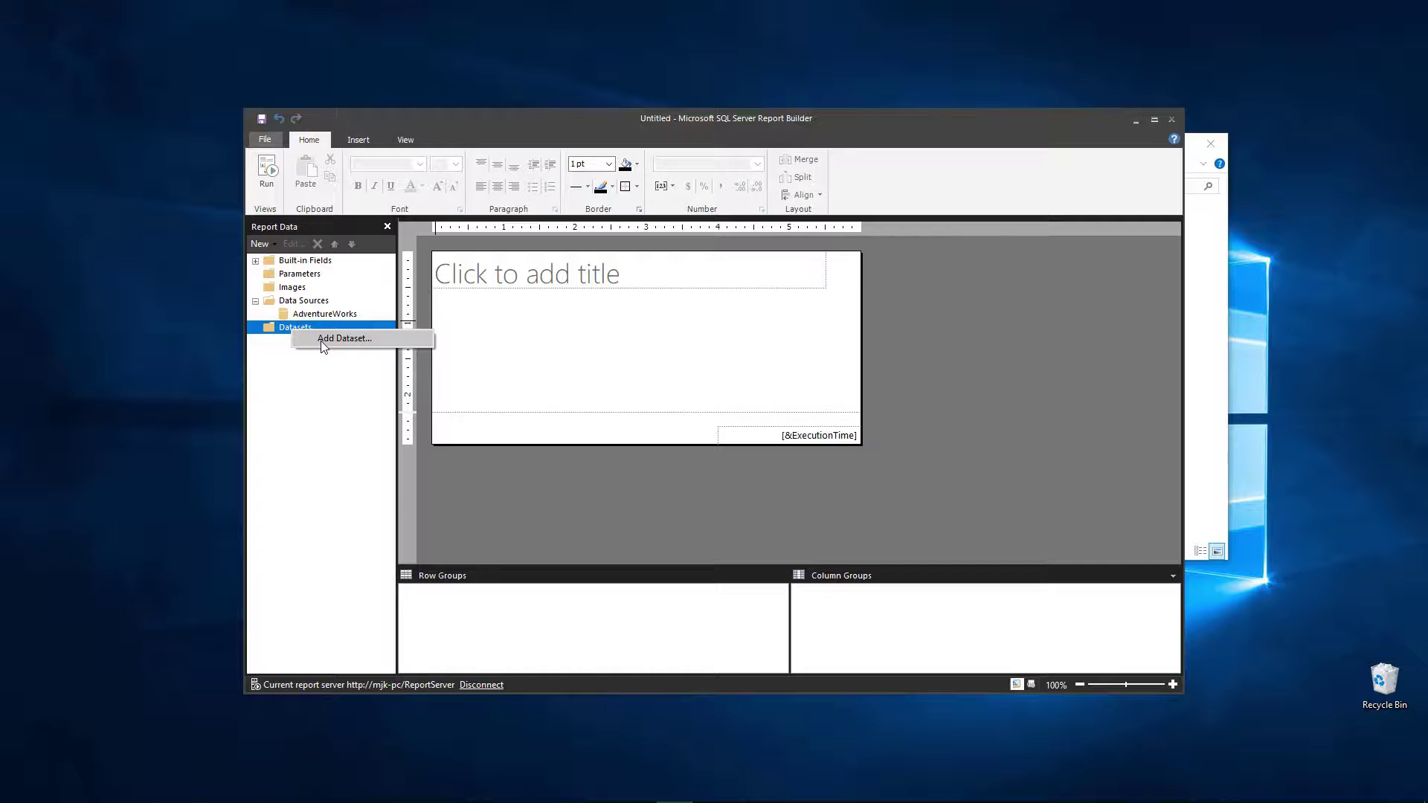
left_click(344, 338)
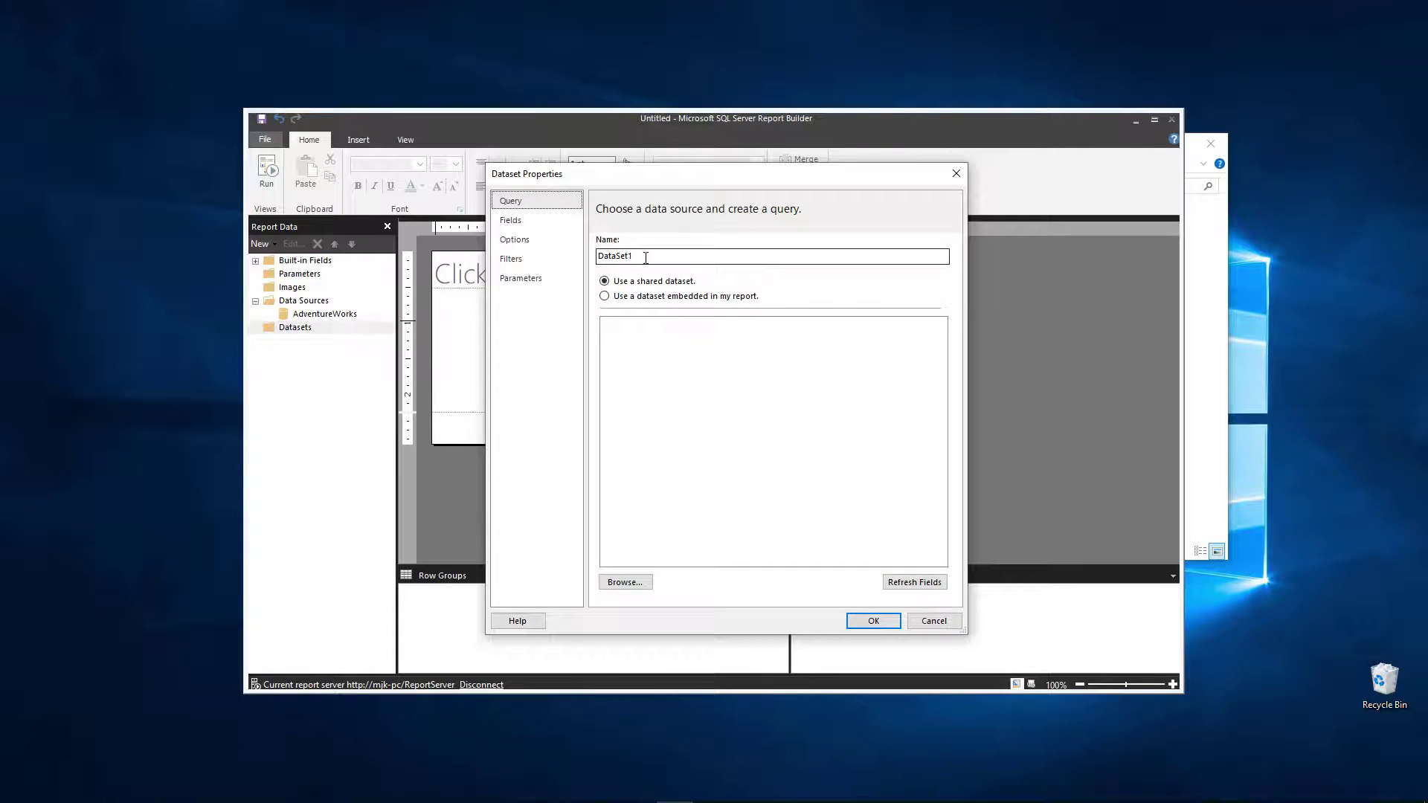
type("Rep")
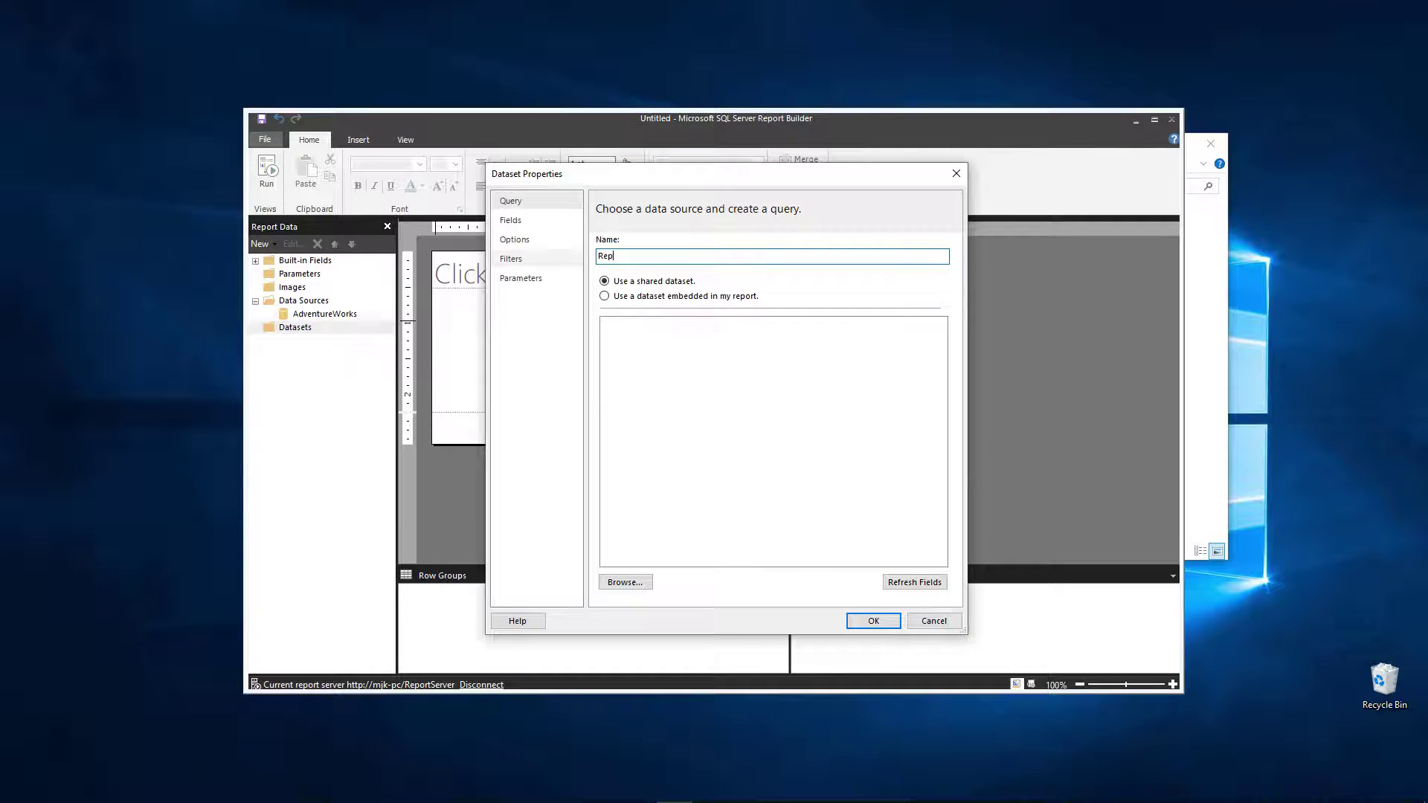
type("PerformanceData")
left_click(635, 298)
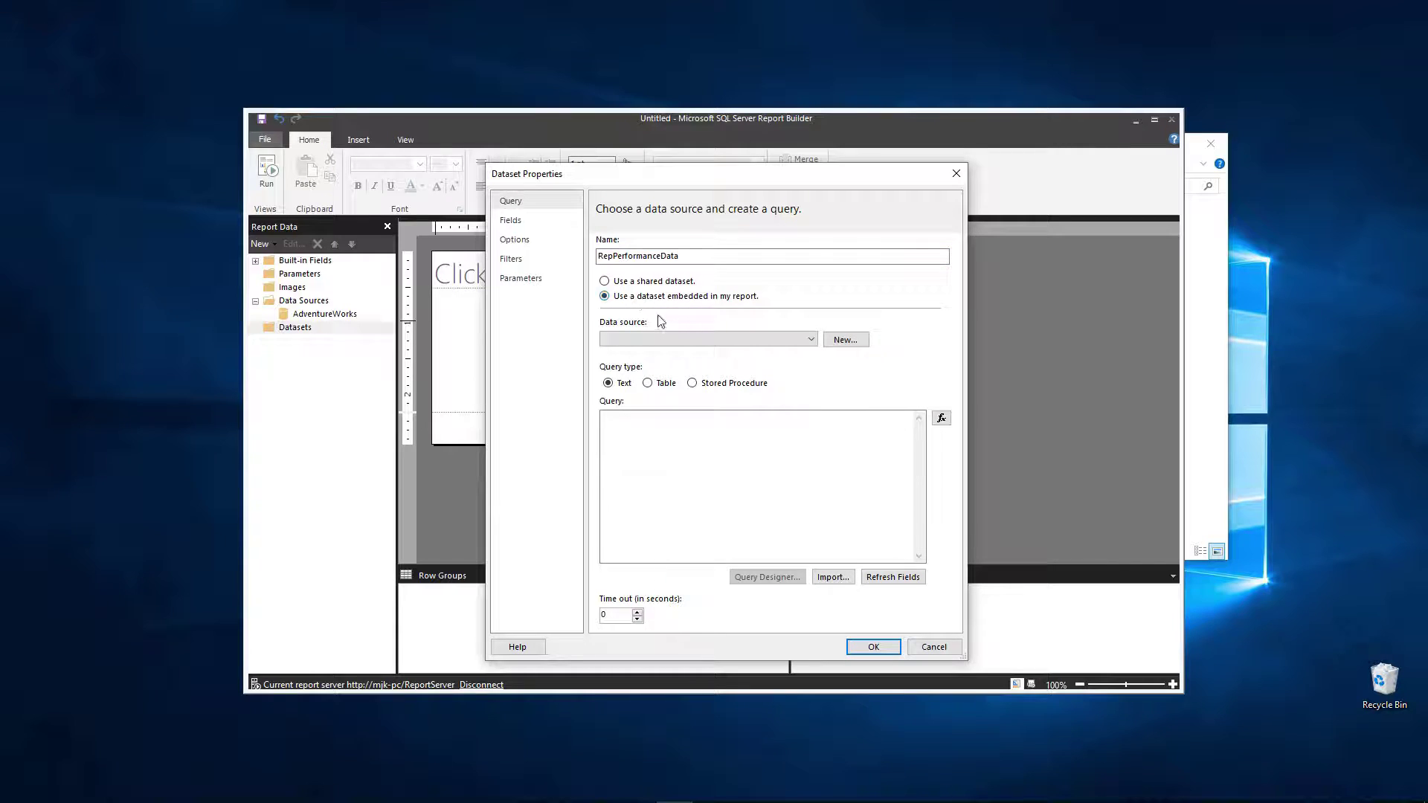
left_click(690, 345)
left_click(686, 344)
left_click(670, 342)
left_click(658, 352)
Enter the query selecting ID, EmployeeID, SalesQuantity, SalesRevenue, OrderYear from Demo.RepPerformance and save
left_click(684, 436)
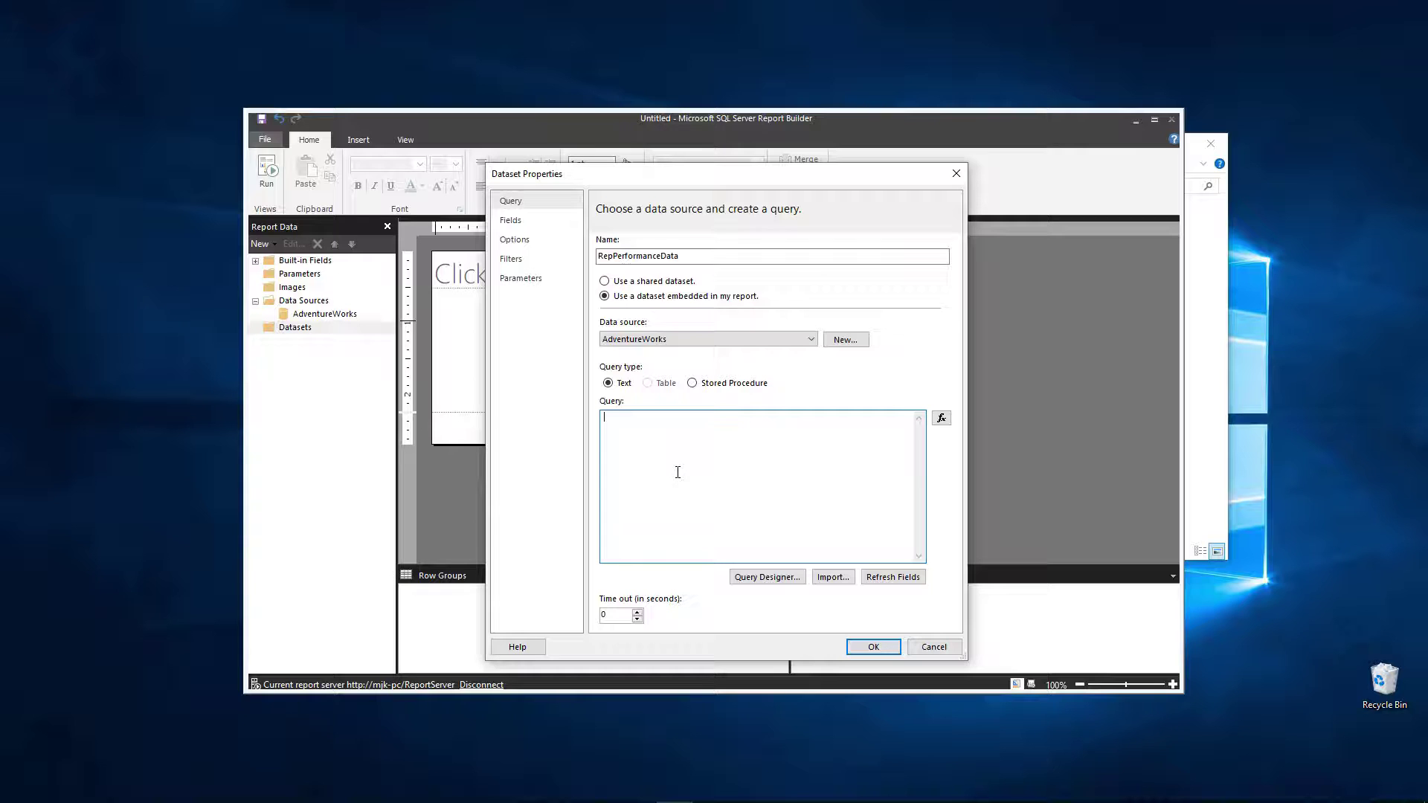
type("SELECT")
key("Return")
key("Return")
type("FROM")
key("Return")
type("Demo.RepPerformance")
type(",")
key("Return")
type("EmployeeID,")
key("Return")
type("SalesQuantity,")
key("Return")
type("SSalesRevenue")
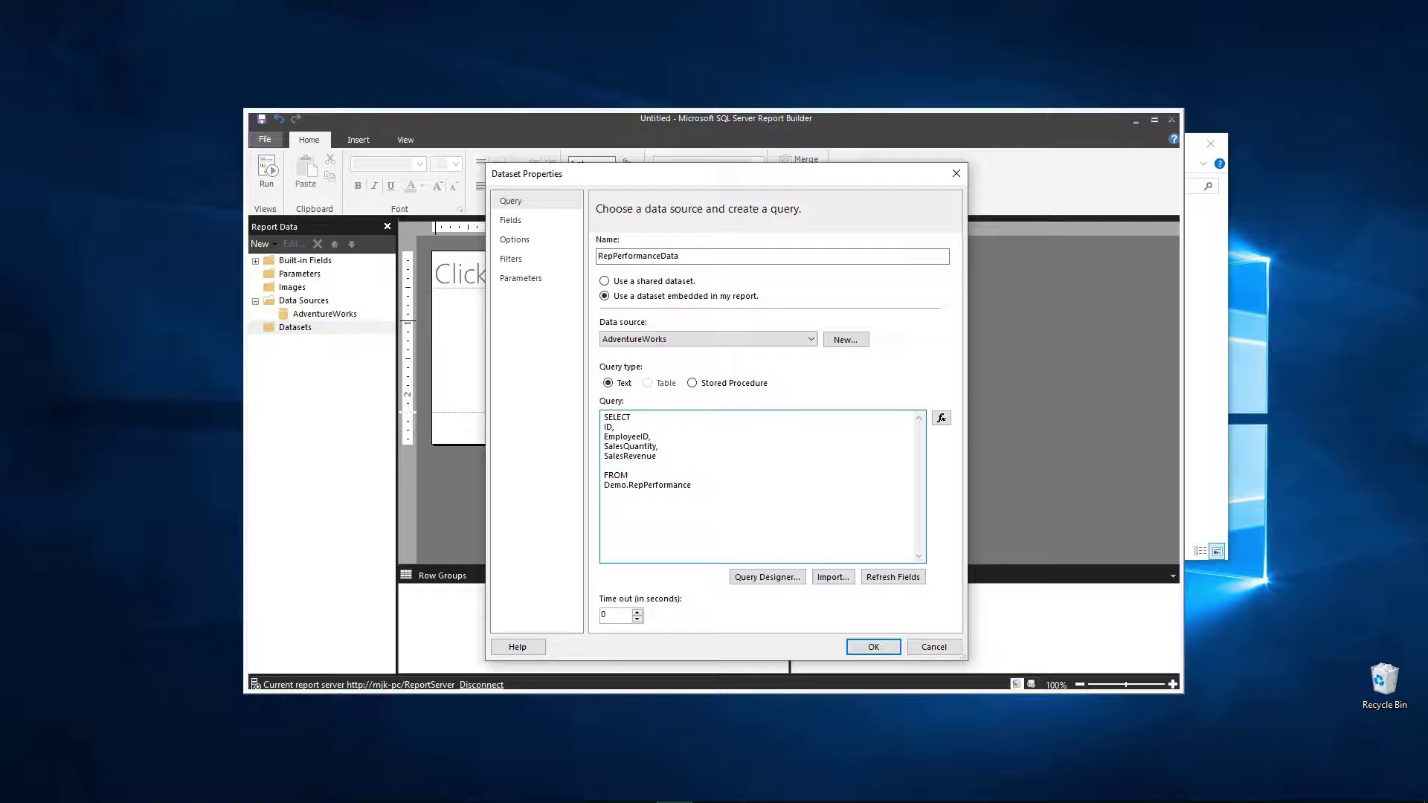
type(",")
key("Return")
type("OrderYear")
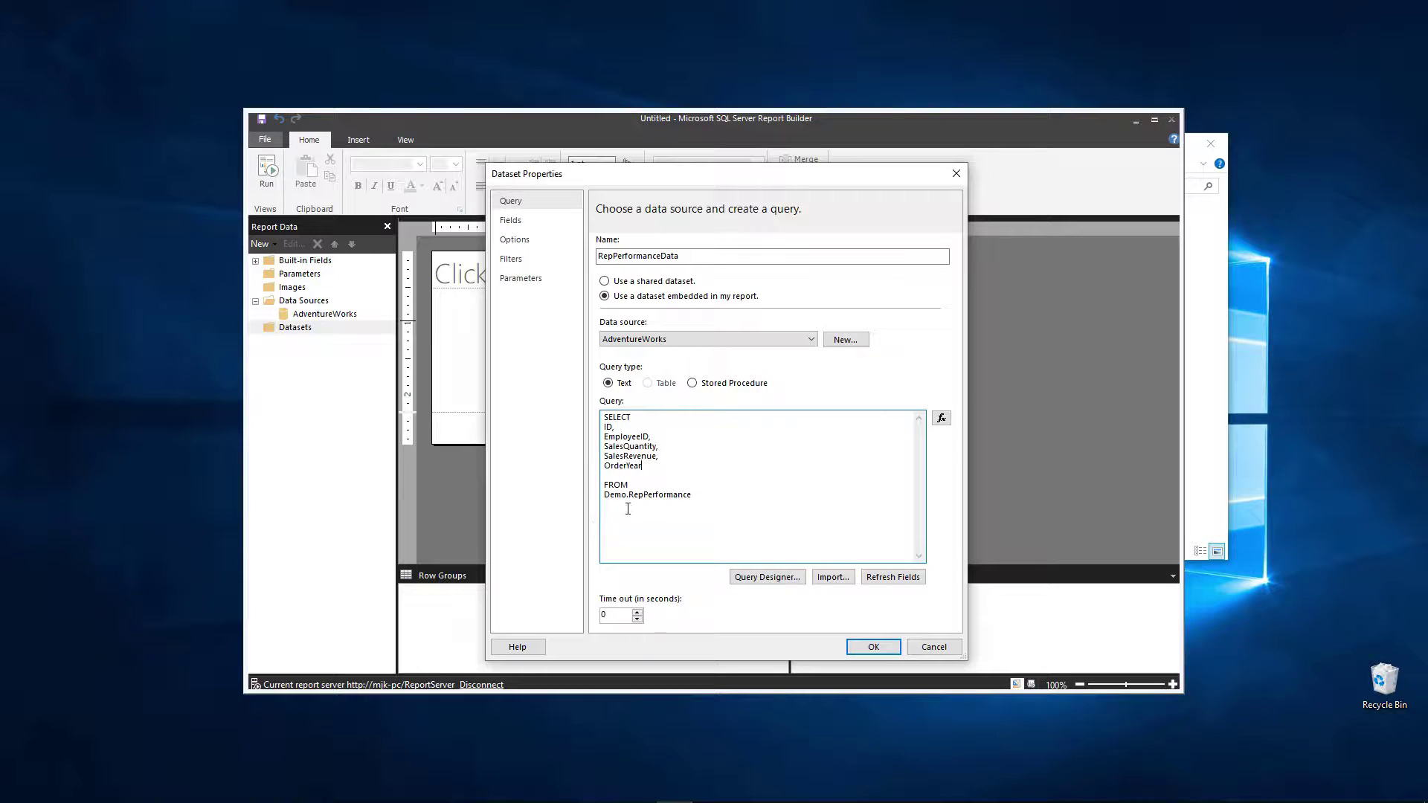
left_click(874, 648)
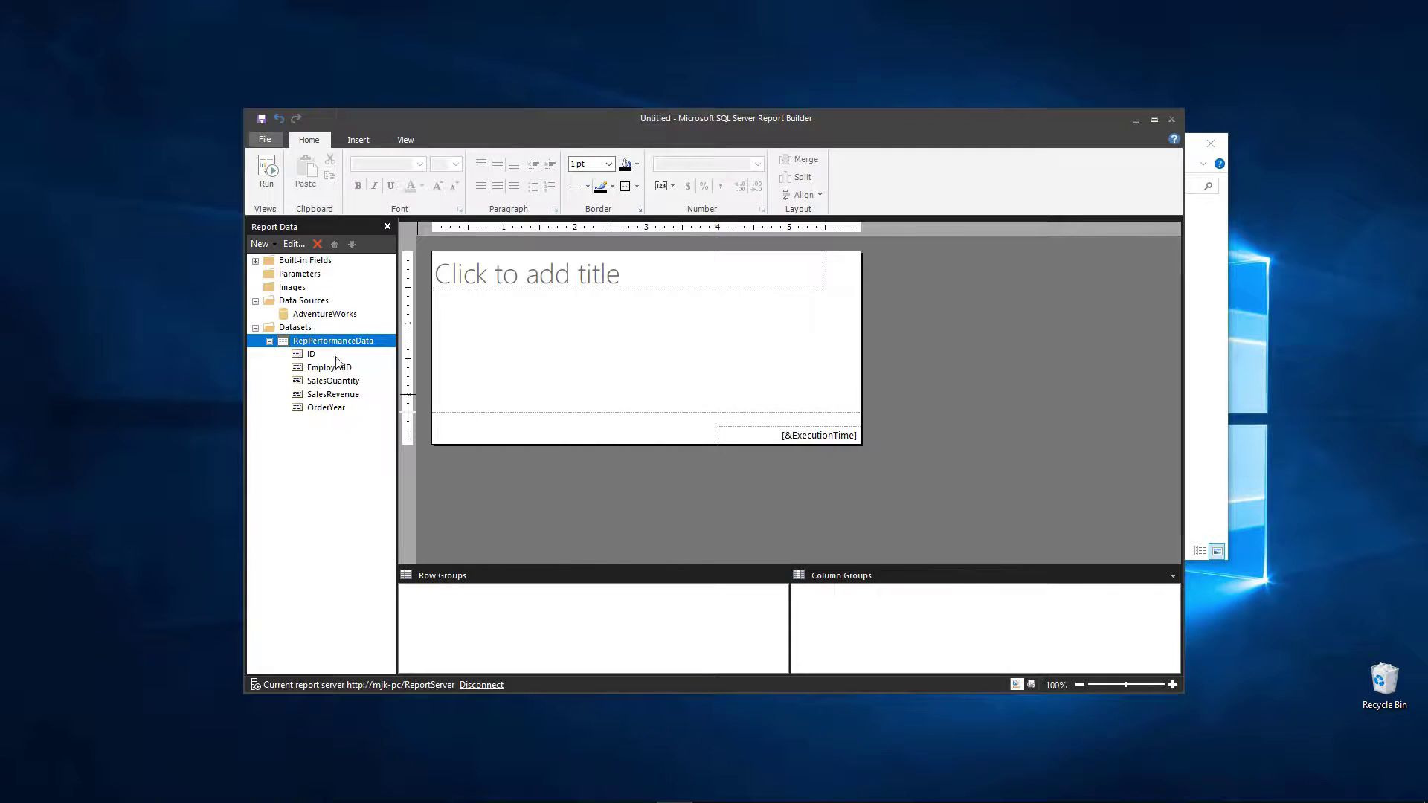
Set the report title to 'Rep Performance'
left_click(596, 277)
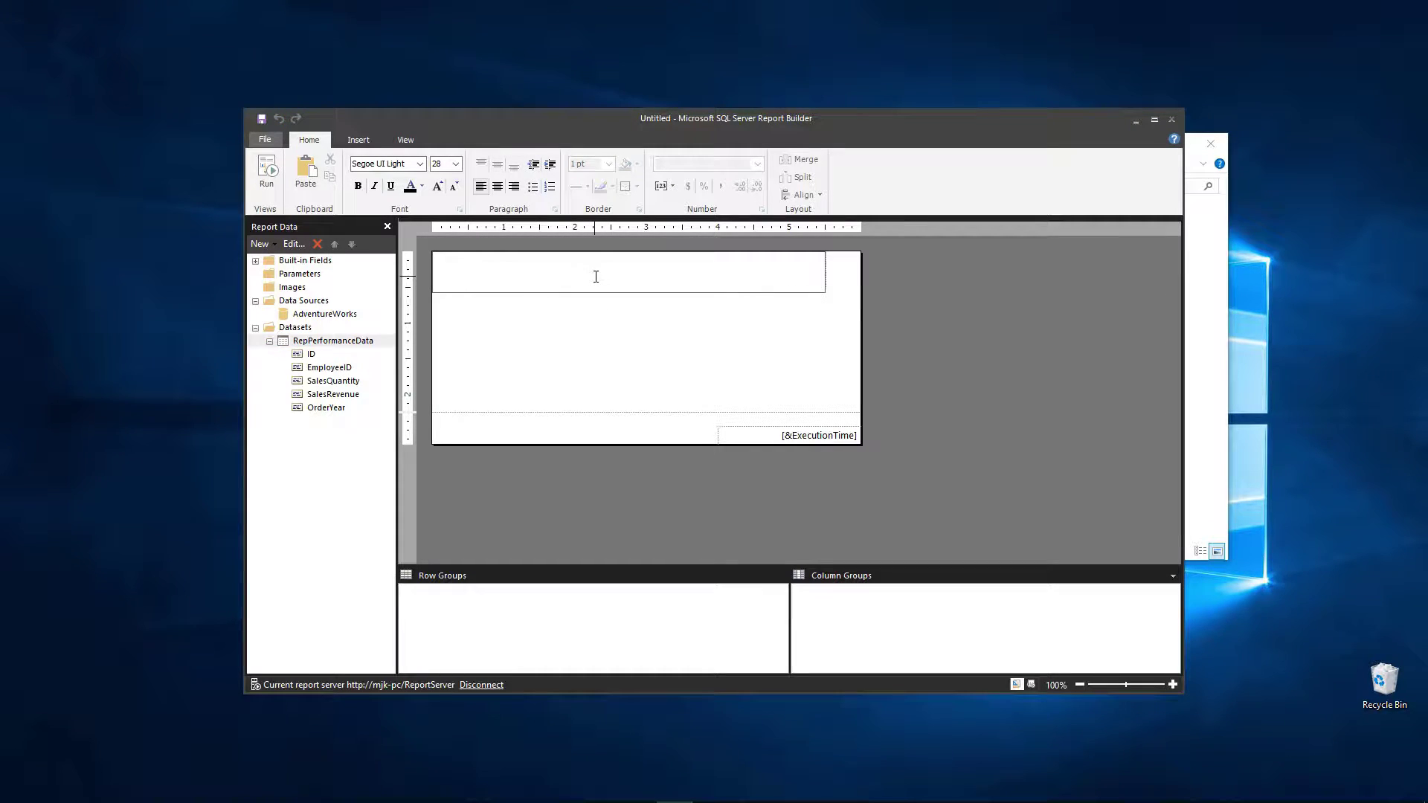
type("Rep Performan")
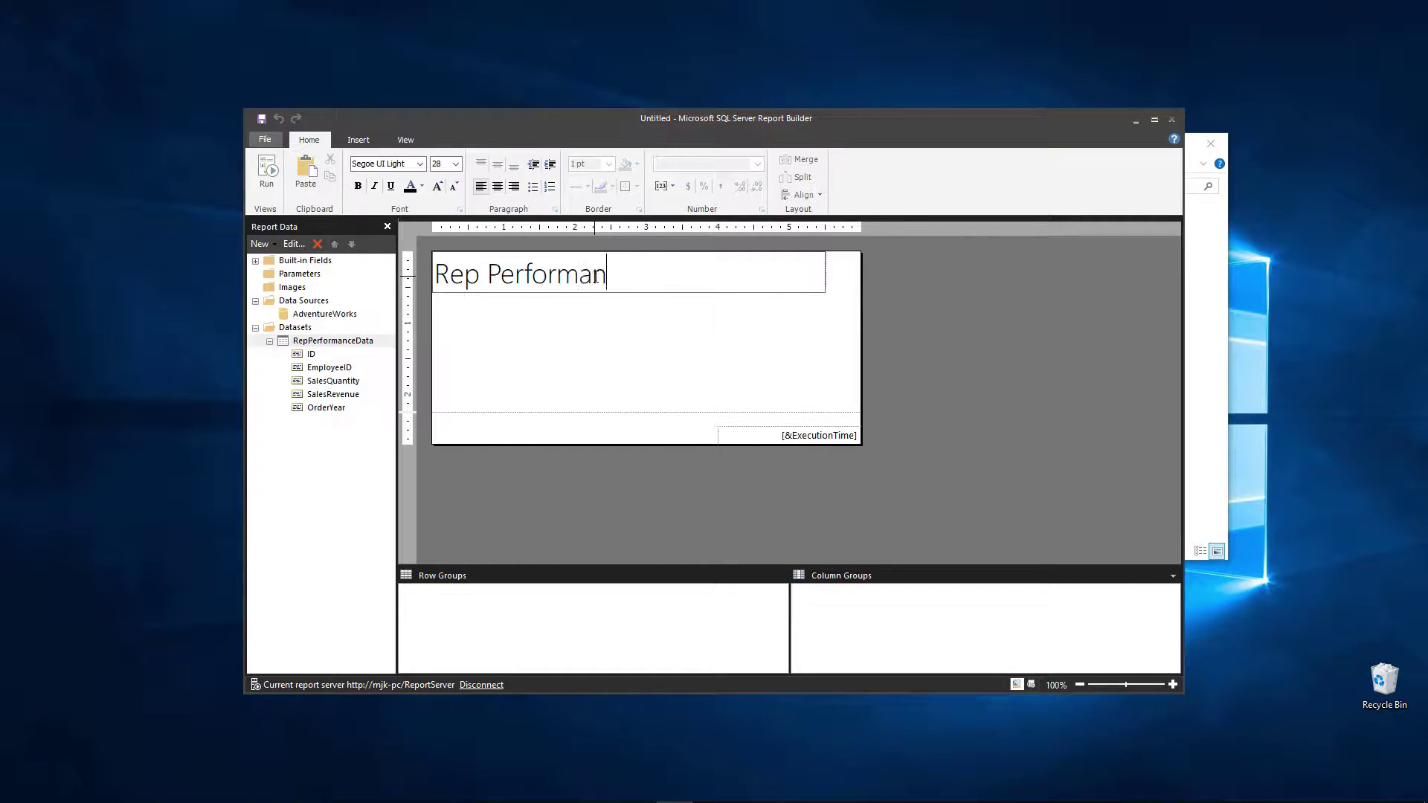
type("ce")
left_click_drag(699, 277, 430, 247)
left_click(738, 328)
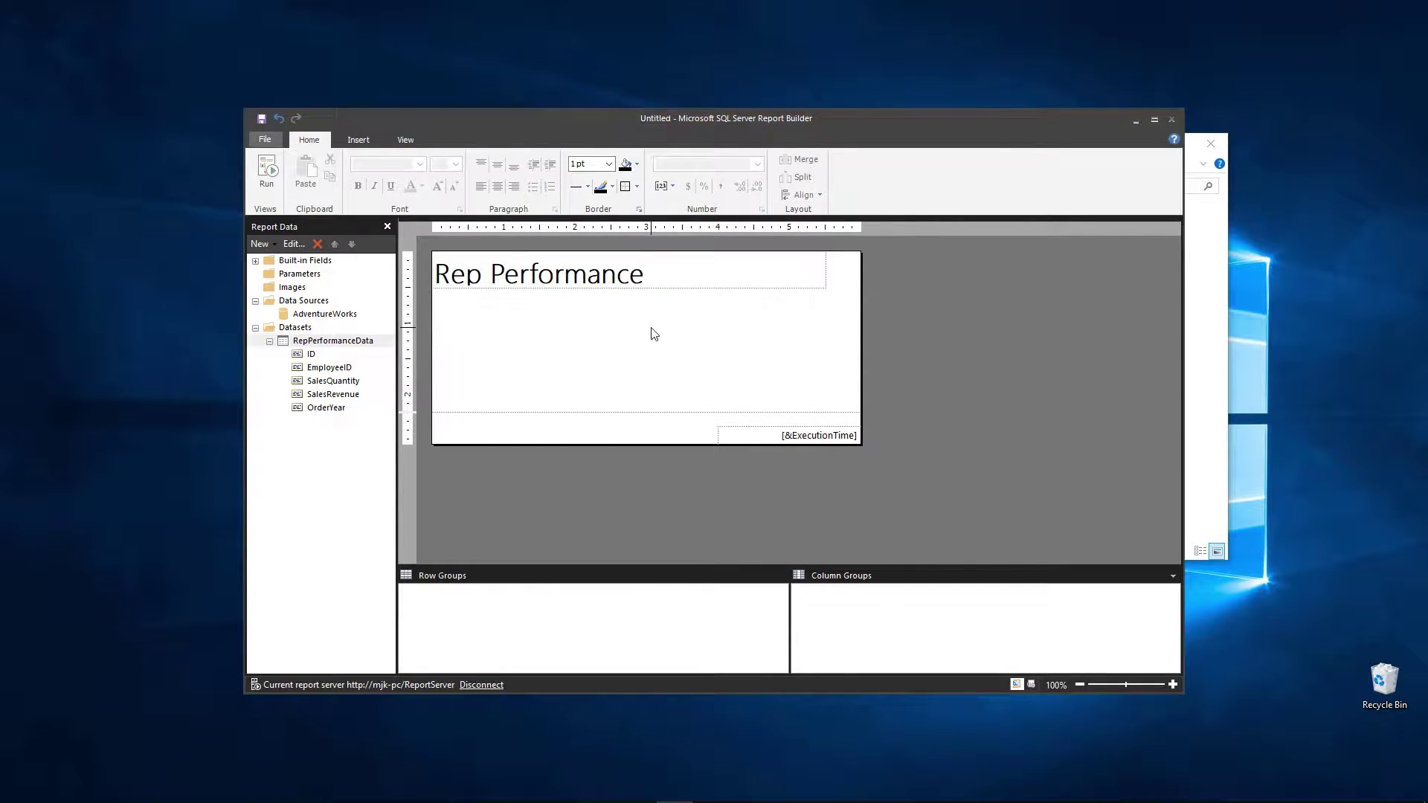
Insert a blank table under the title with ID and EmployeeID in the first two columns
left_click(358, 140)
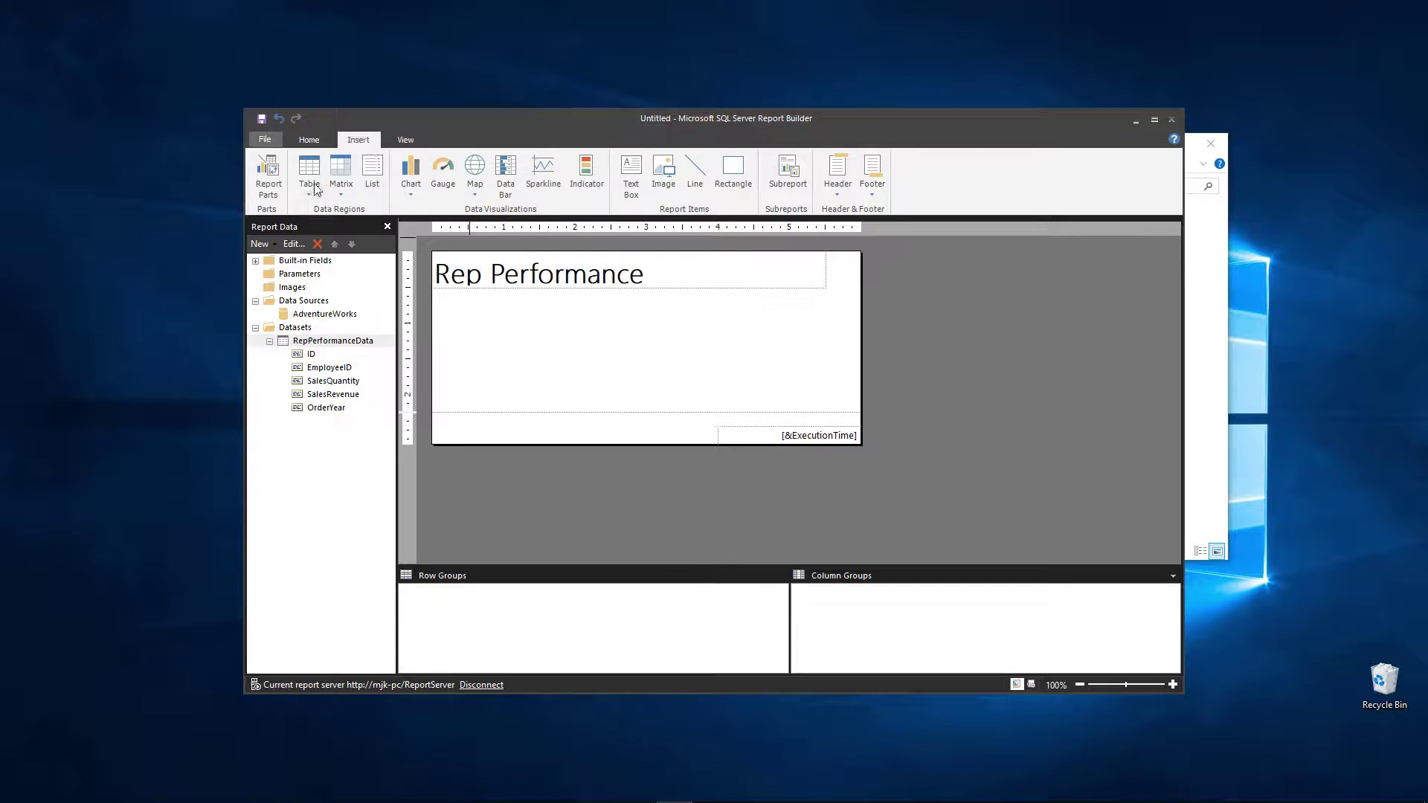
left_click(310, 170)
left_click(328, 229)
left_click(473, 310)
left_click_drag(480, 312, 443, 298)
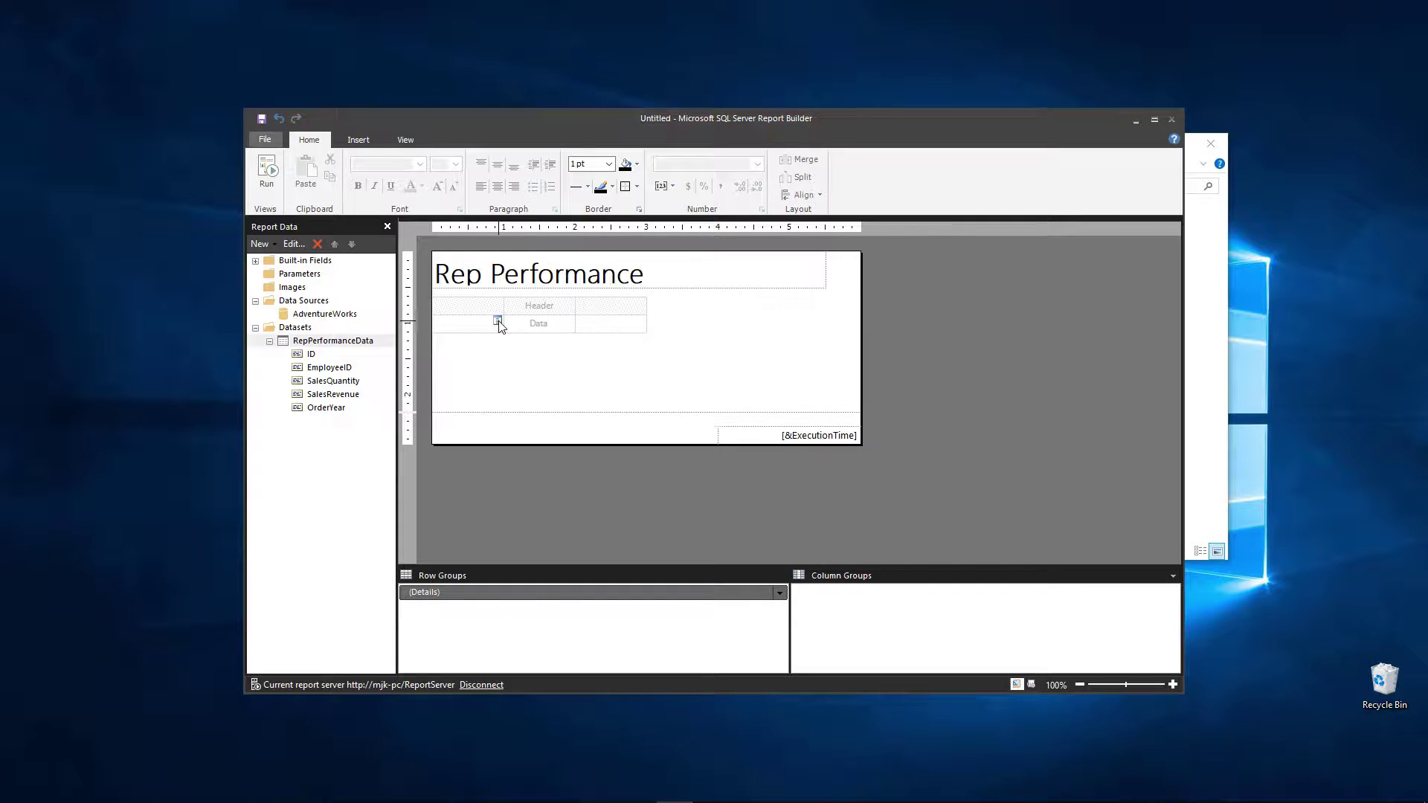
left_click(499, 322)
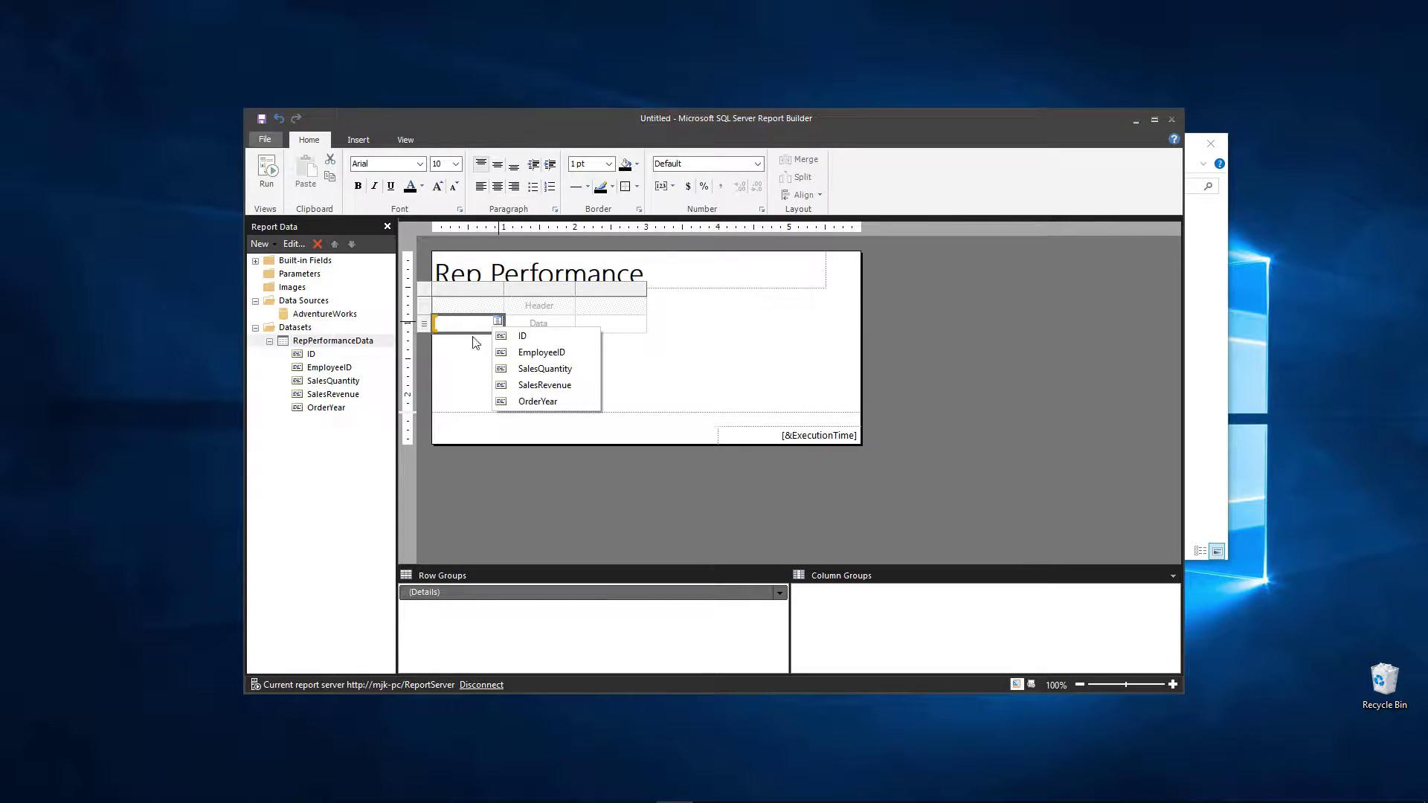
left_click(513, 337)
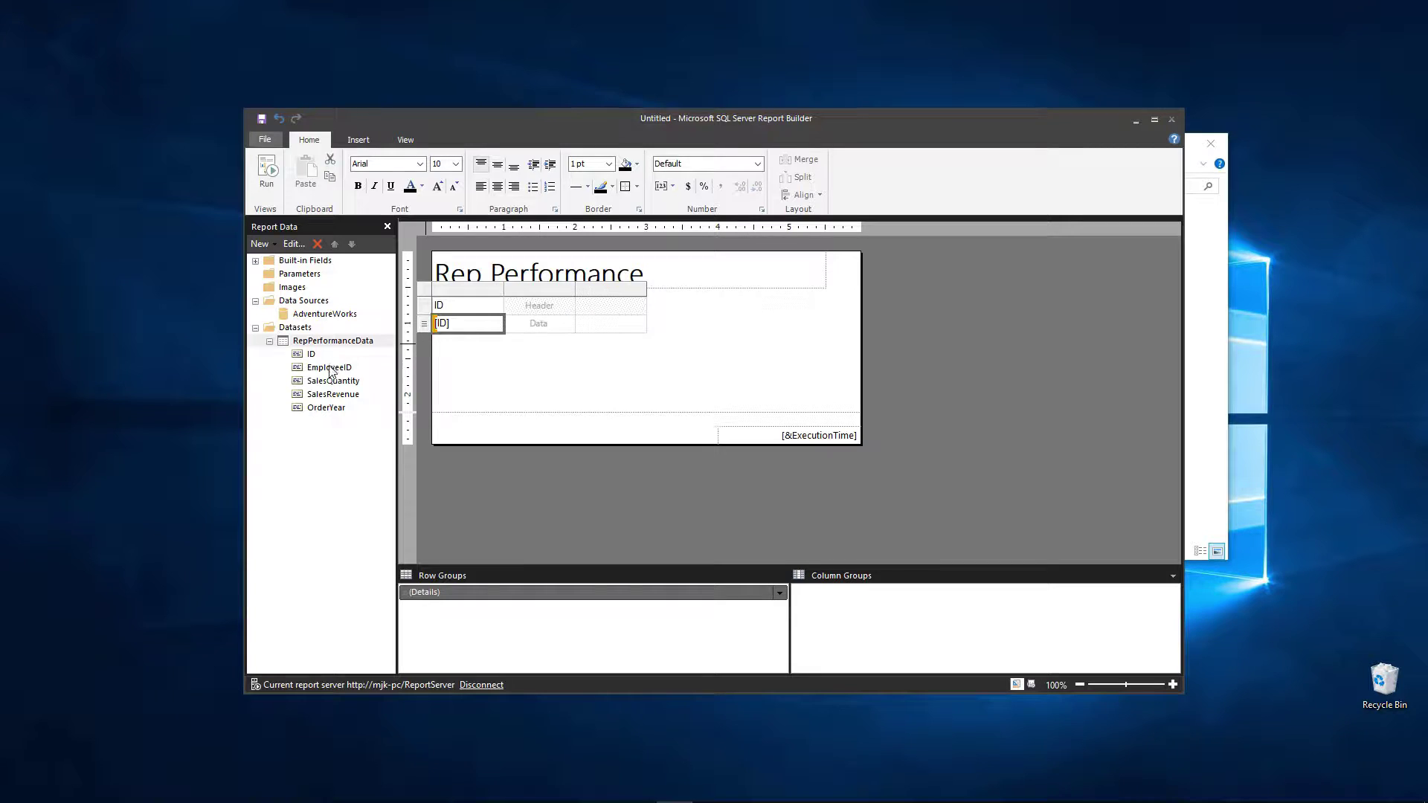
left_click_drag(328, 368, 529, 323)
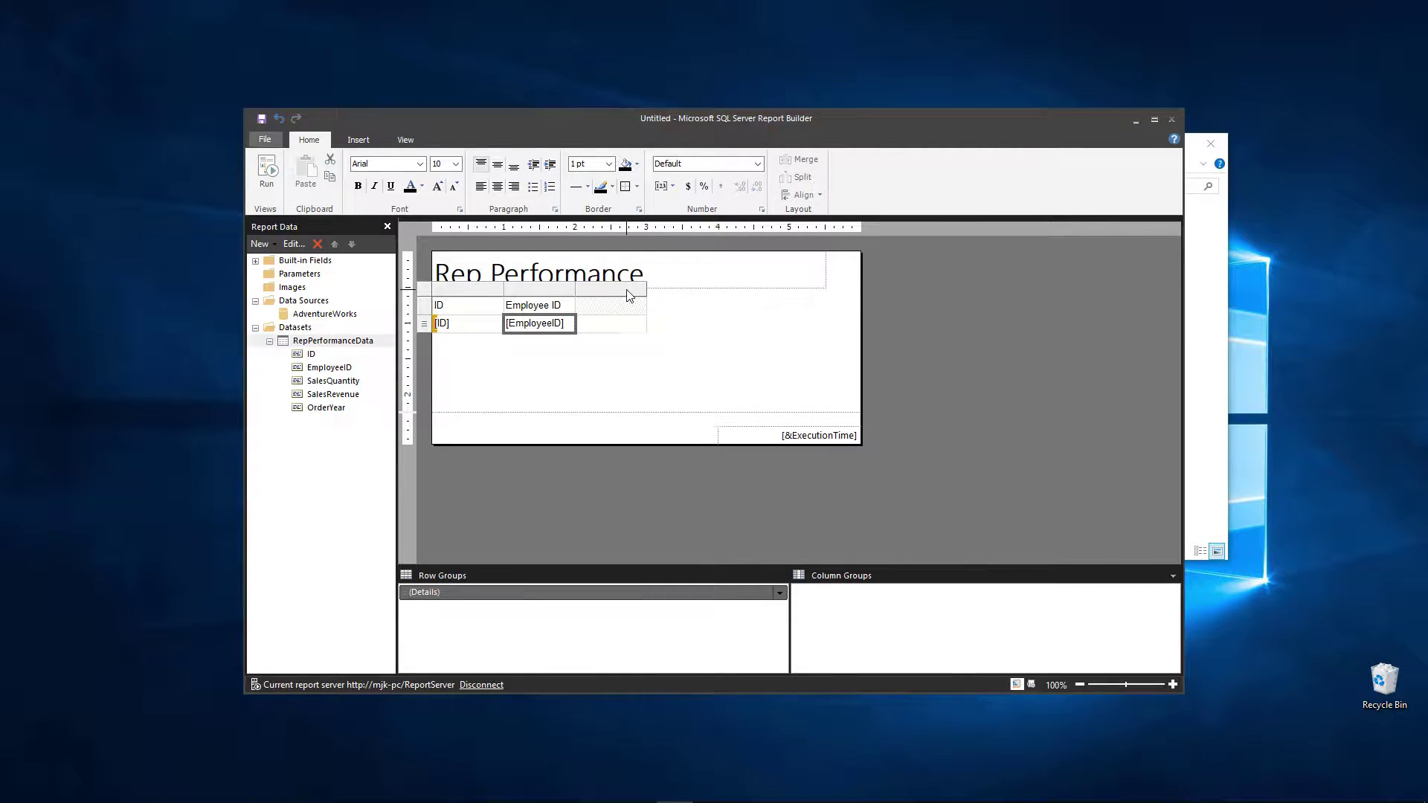
Insert three more columns after the Employee ID column
right_click(627, 292)
mouse_move(714, 299)
left_click(769, 304)
right_click(655, 289)
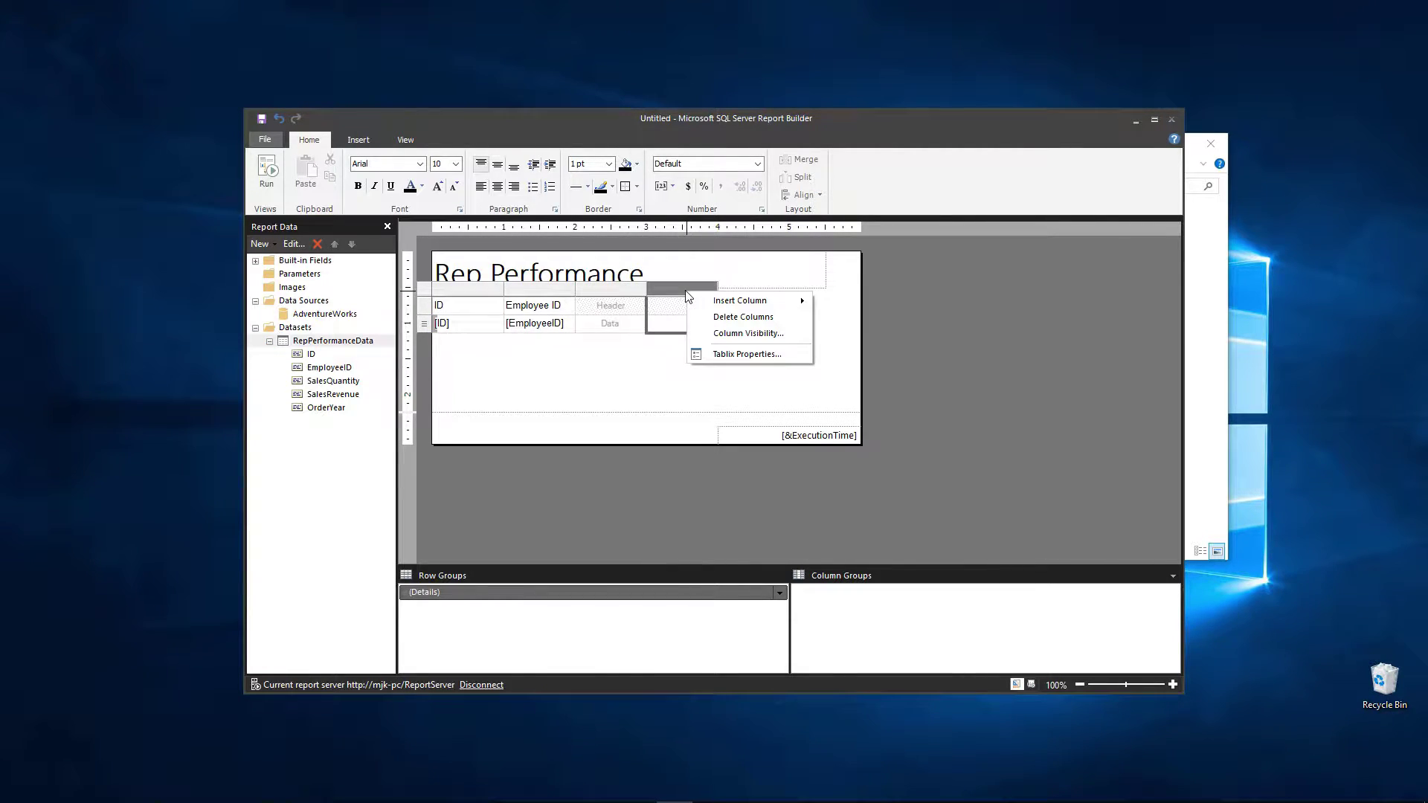
mouse_move(806, 306)
left_click(844, 317)
right_click(644, 290)
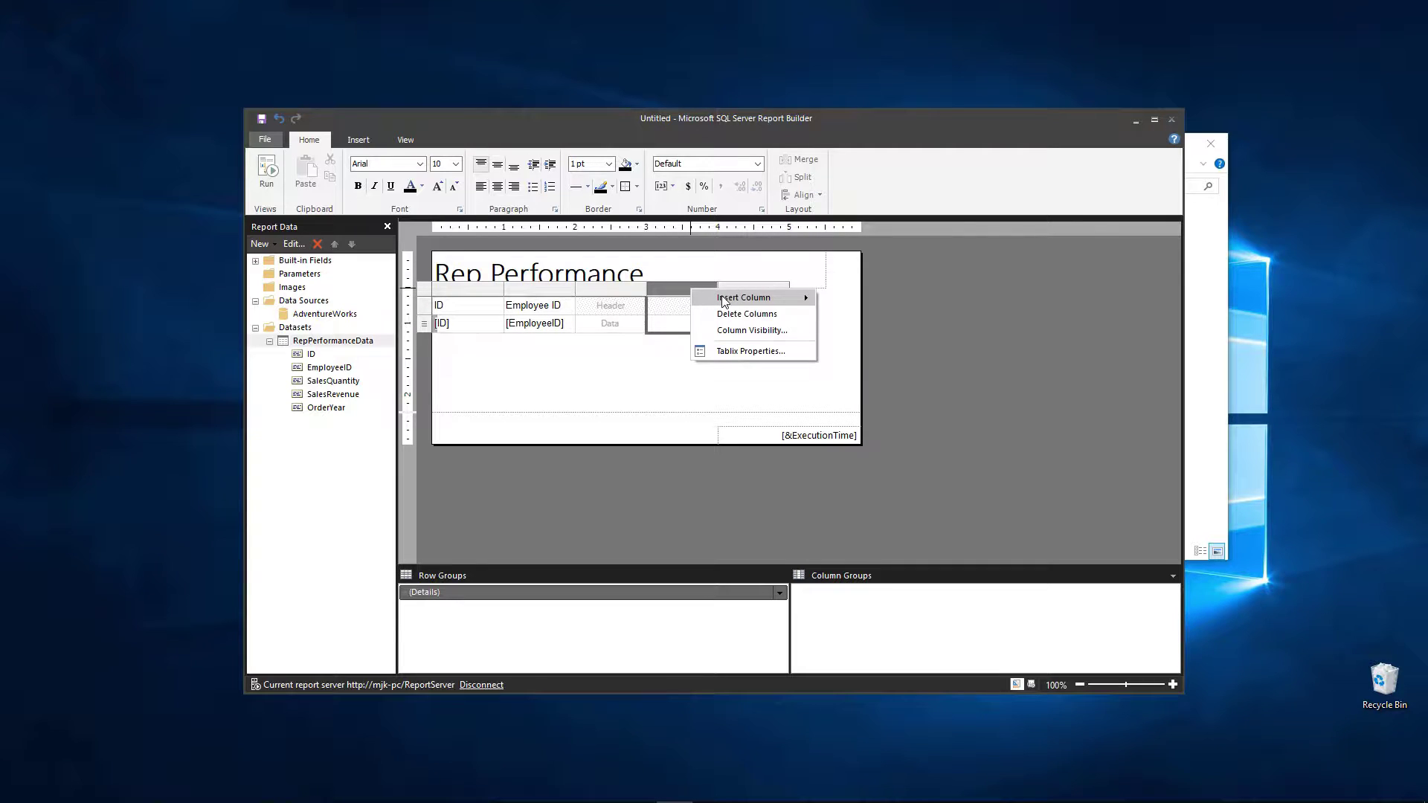
mouse_move(718, 296)
left_click(840, 301)
Fill the new columns with SalesQuantity, SalesRevenue and OrderYear
left_click(641, 321)
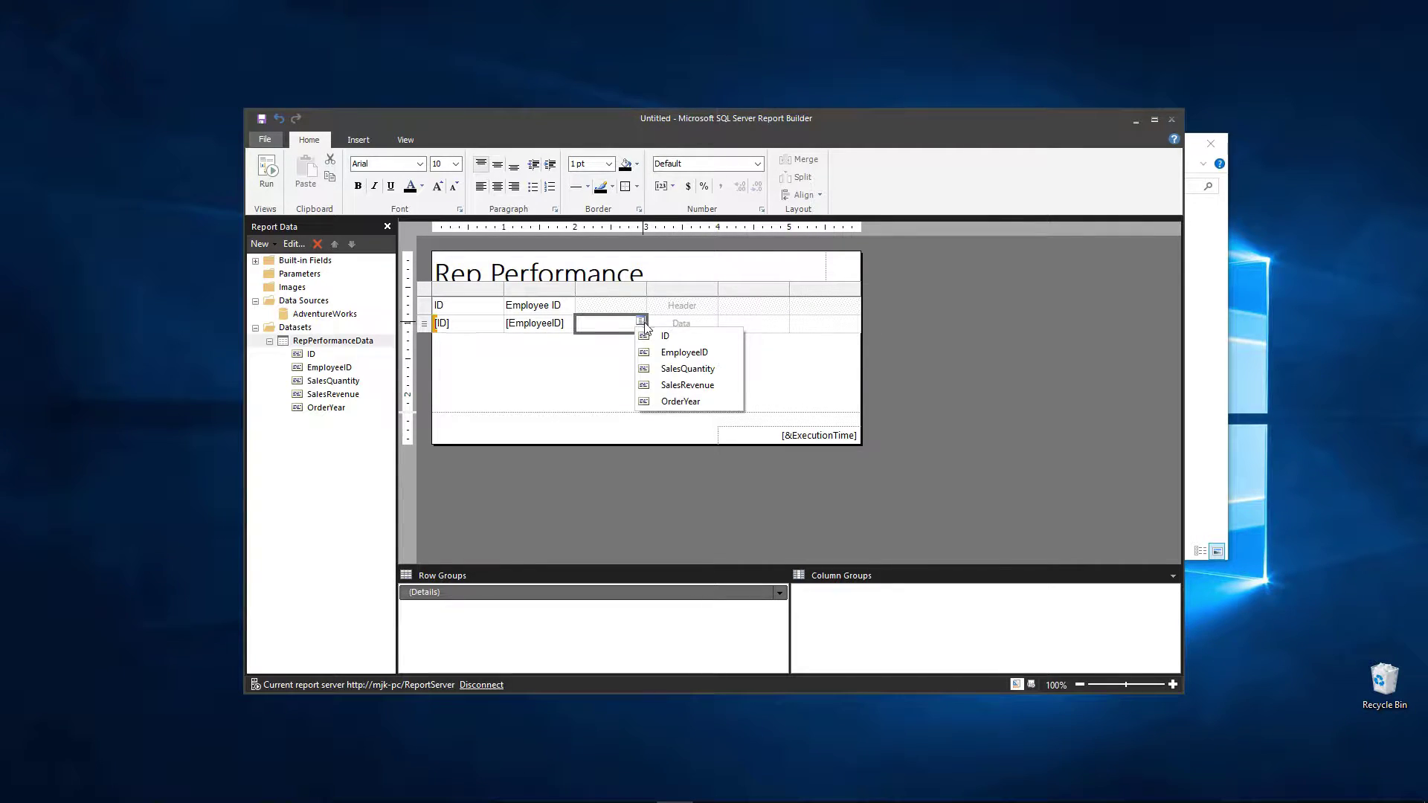
left_click(691, 370)
left_click(713, 323)
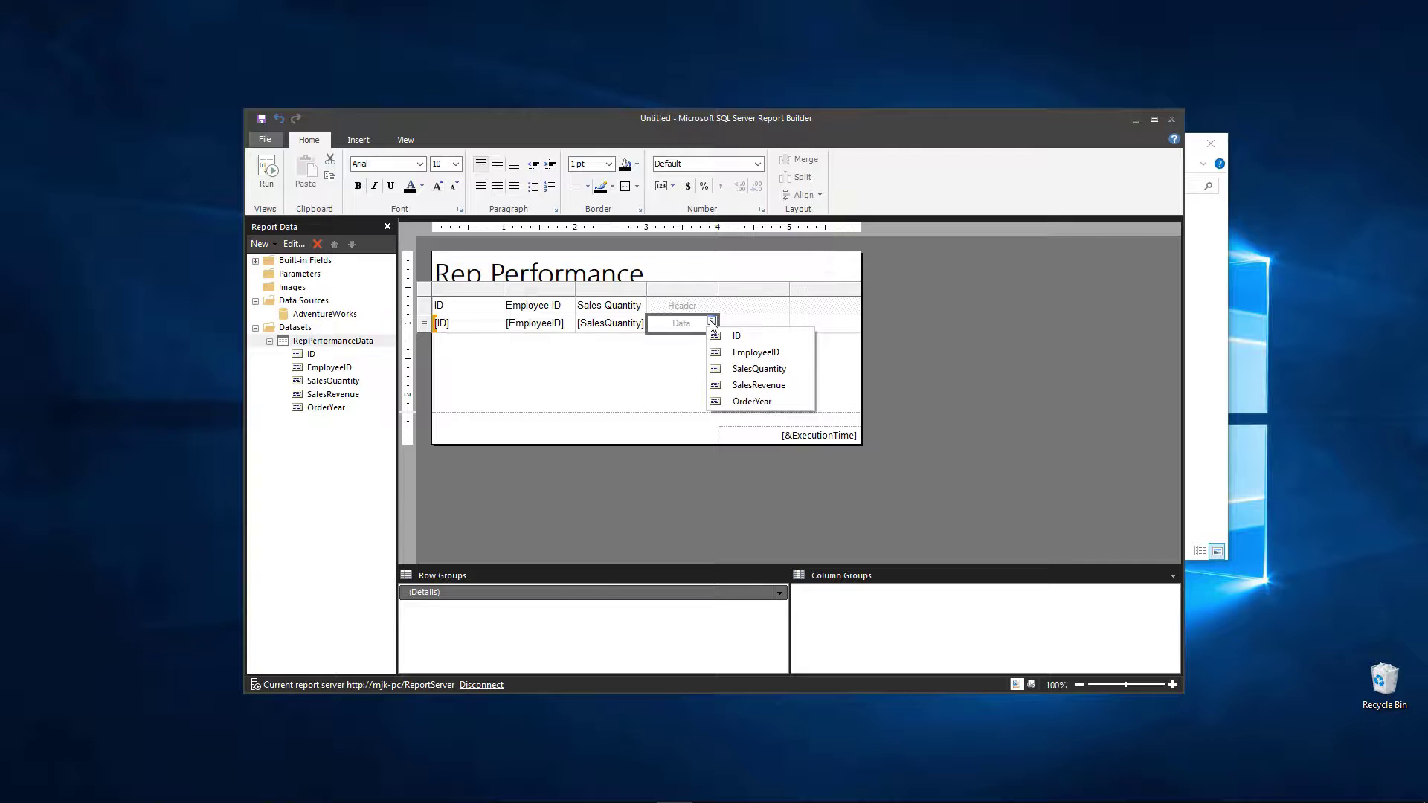
left_click(744, 386)
left_click(783, 323)
left_click(822, 401)
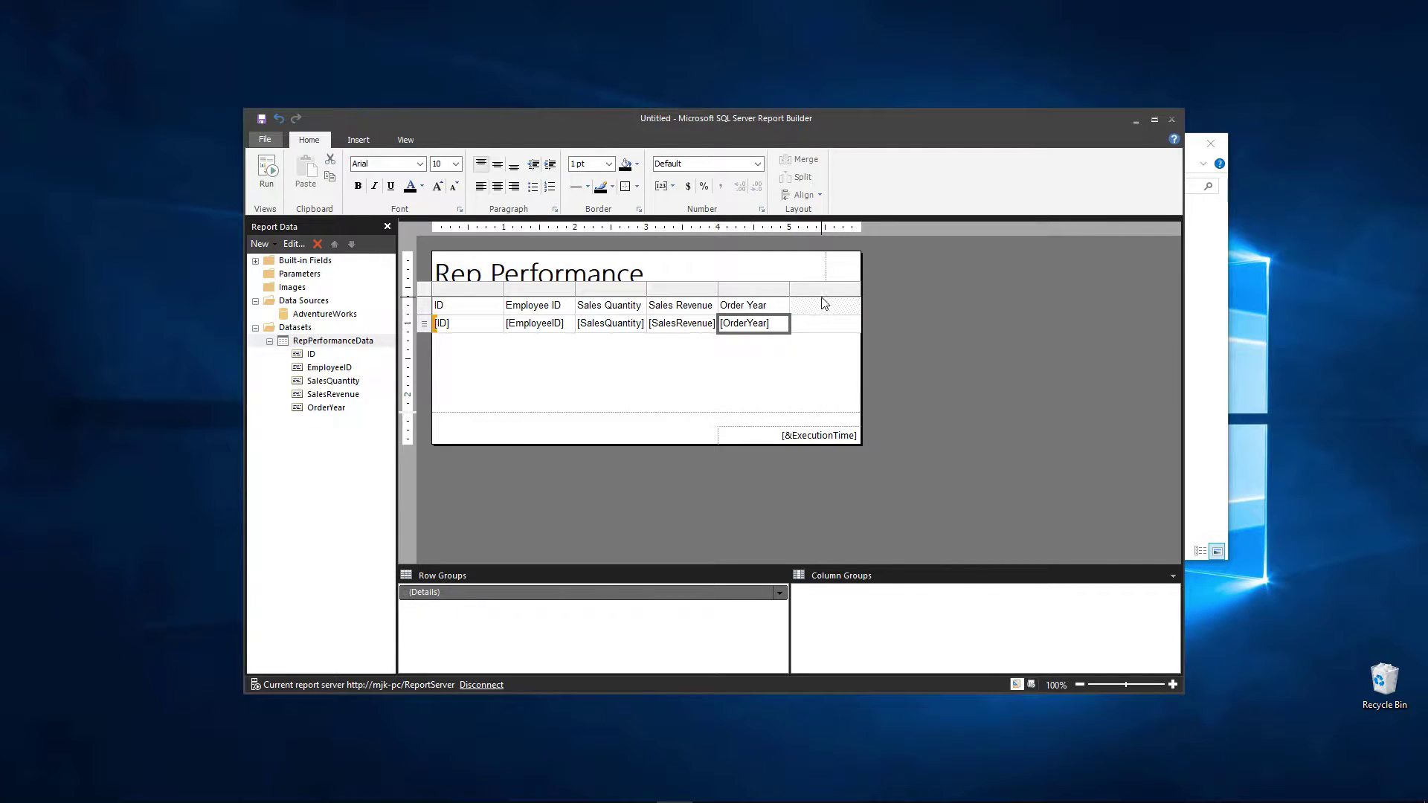
Delete the empty last column and move the table up closer to the title
right_click(822, 291)
left_click(853, 320)
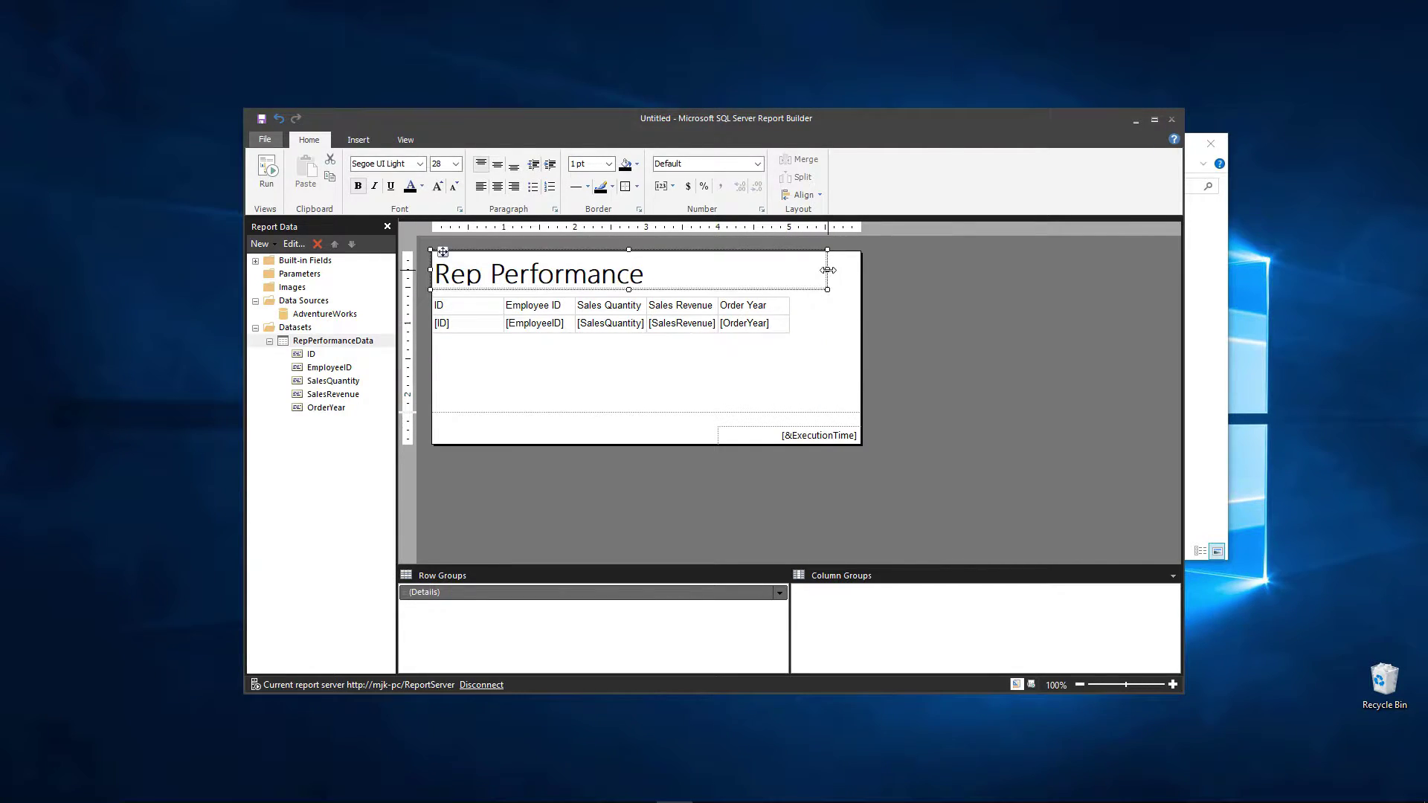
left_click(787, 276)
left_click(447, 309)
left_click_drag(439, 300, 440, 290)
left_click(501, 332)
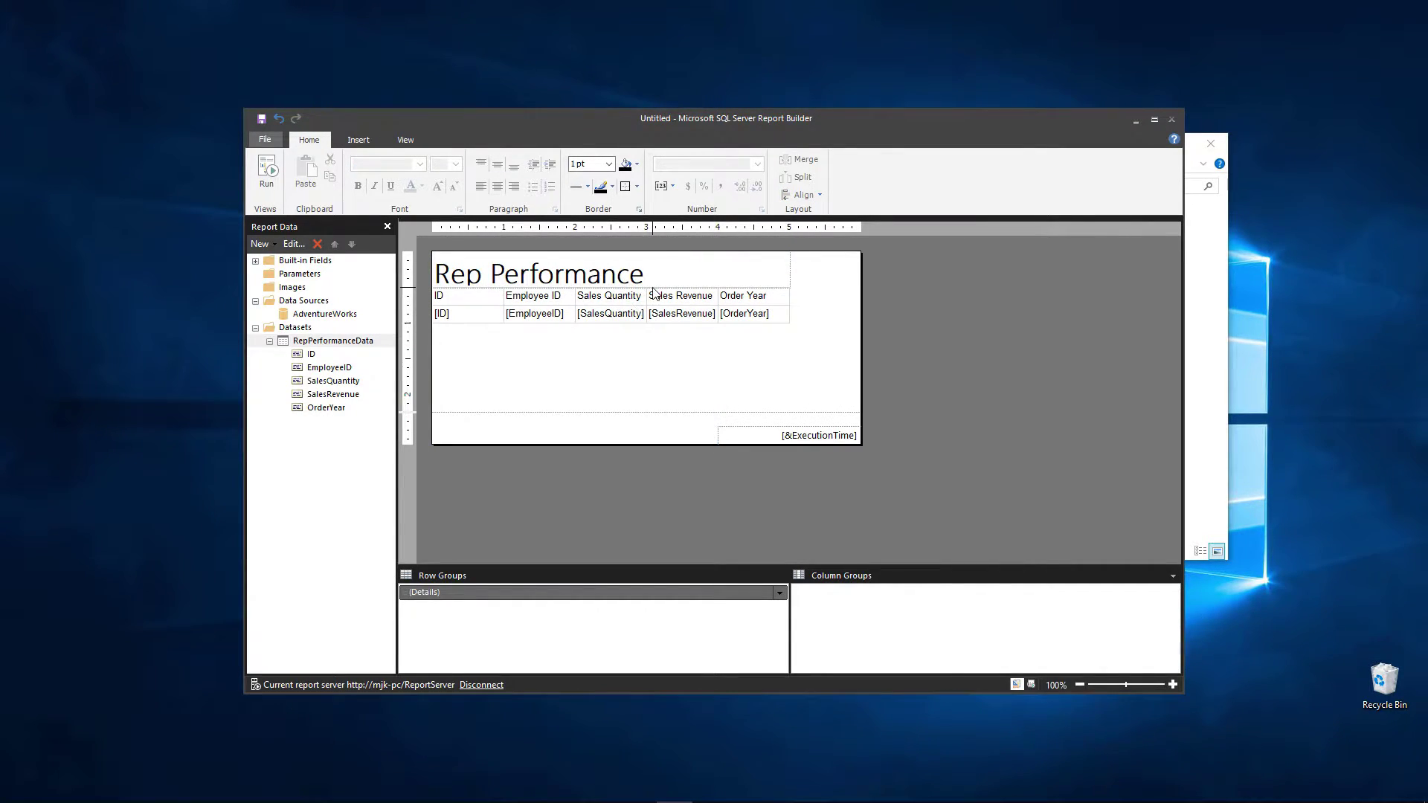
Format the header row with black fill and bold white text
left_click(499, 312)
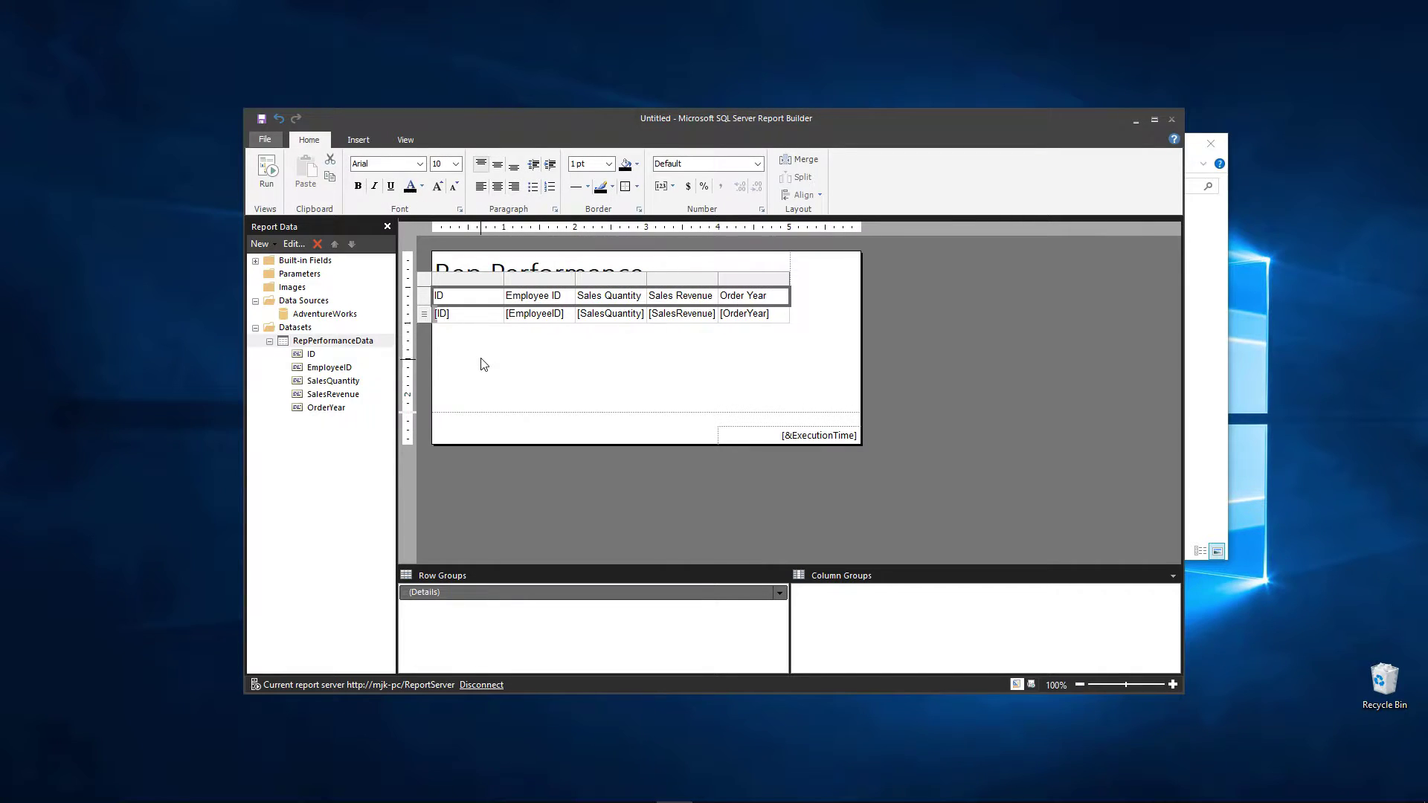
left_click(631, 165)
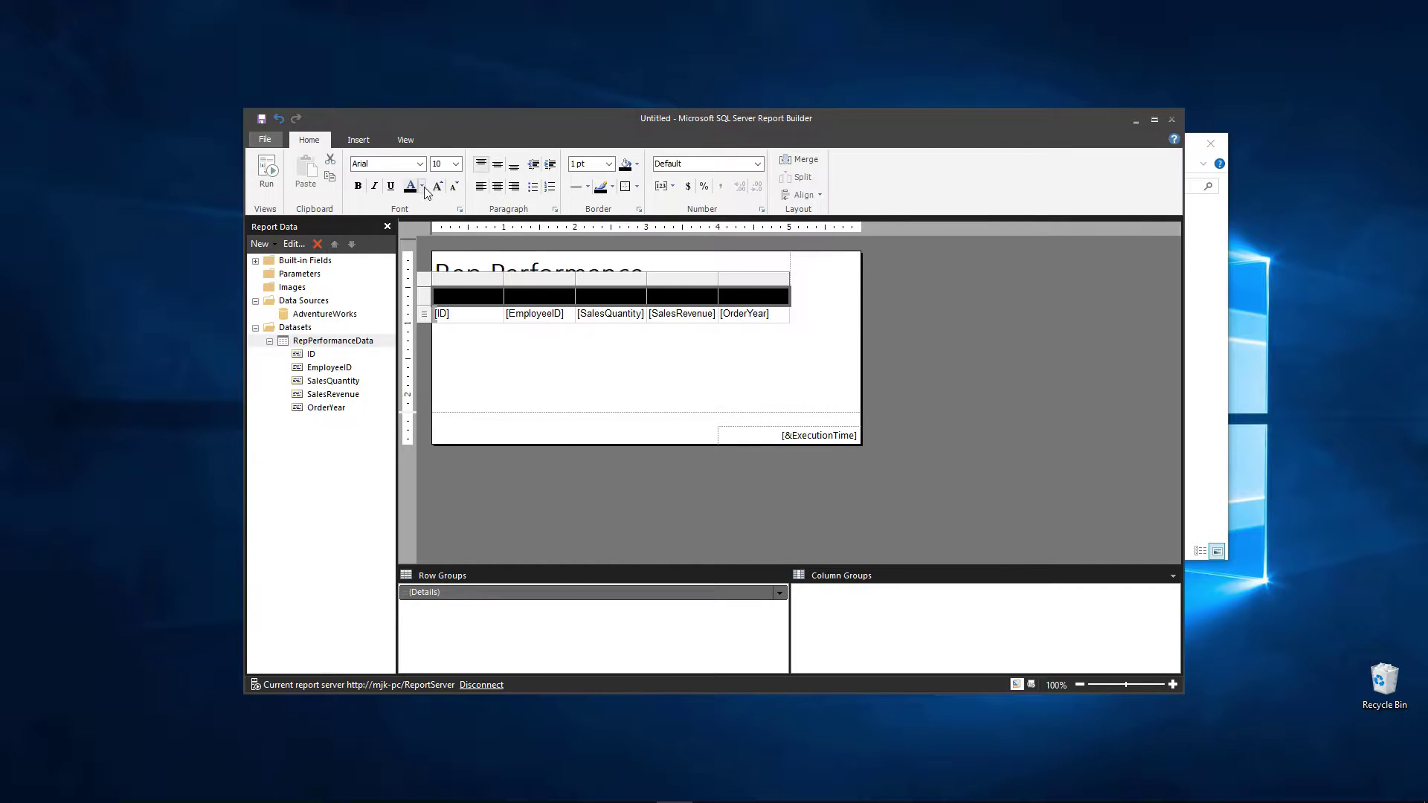
left_click(421, 186)
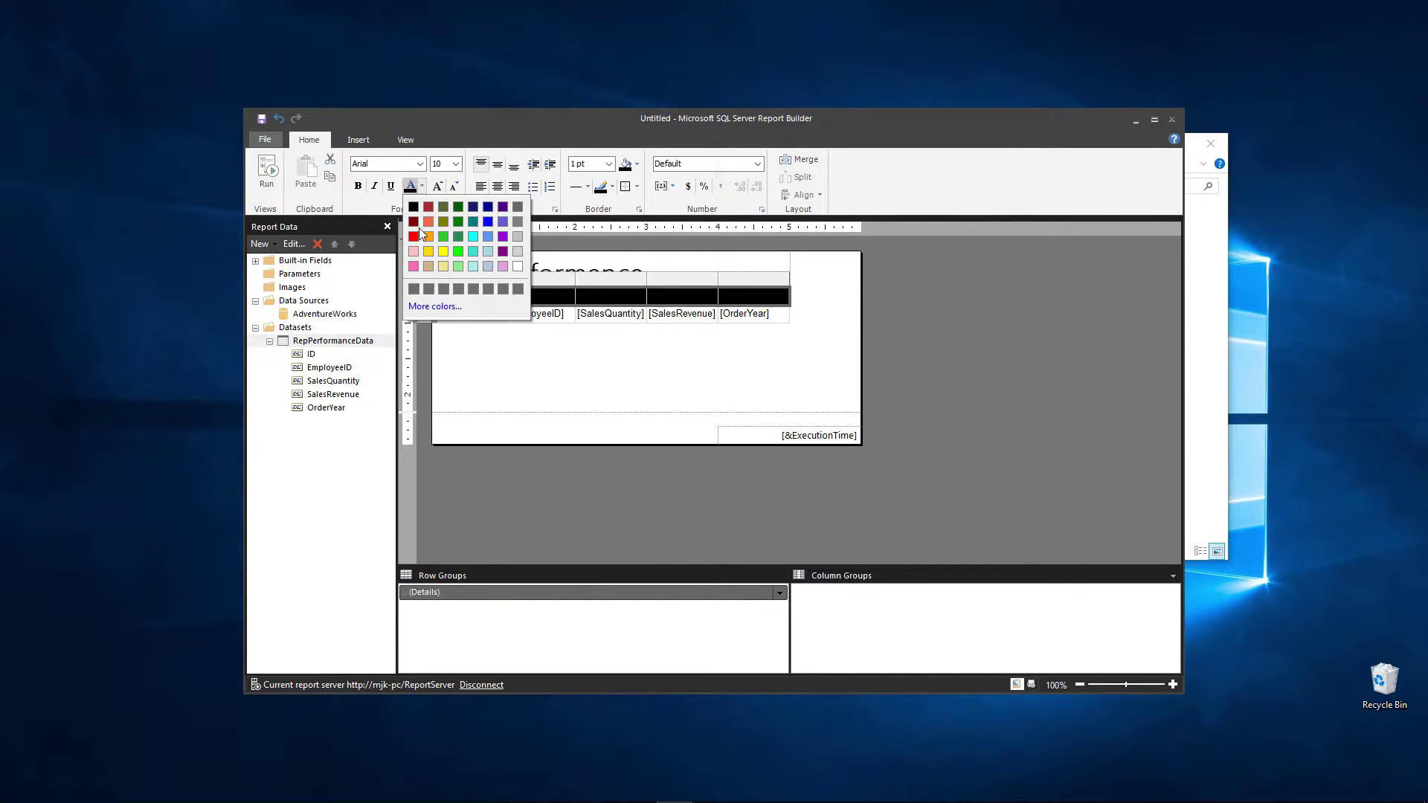
left_click(517, 266)
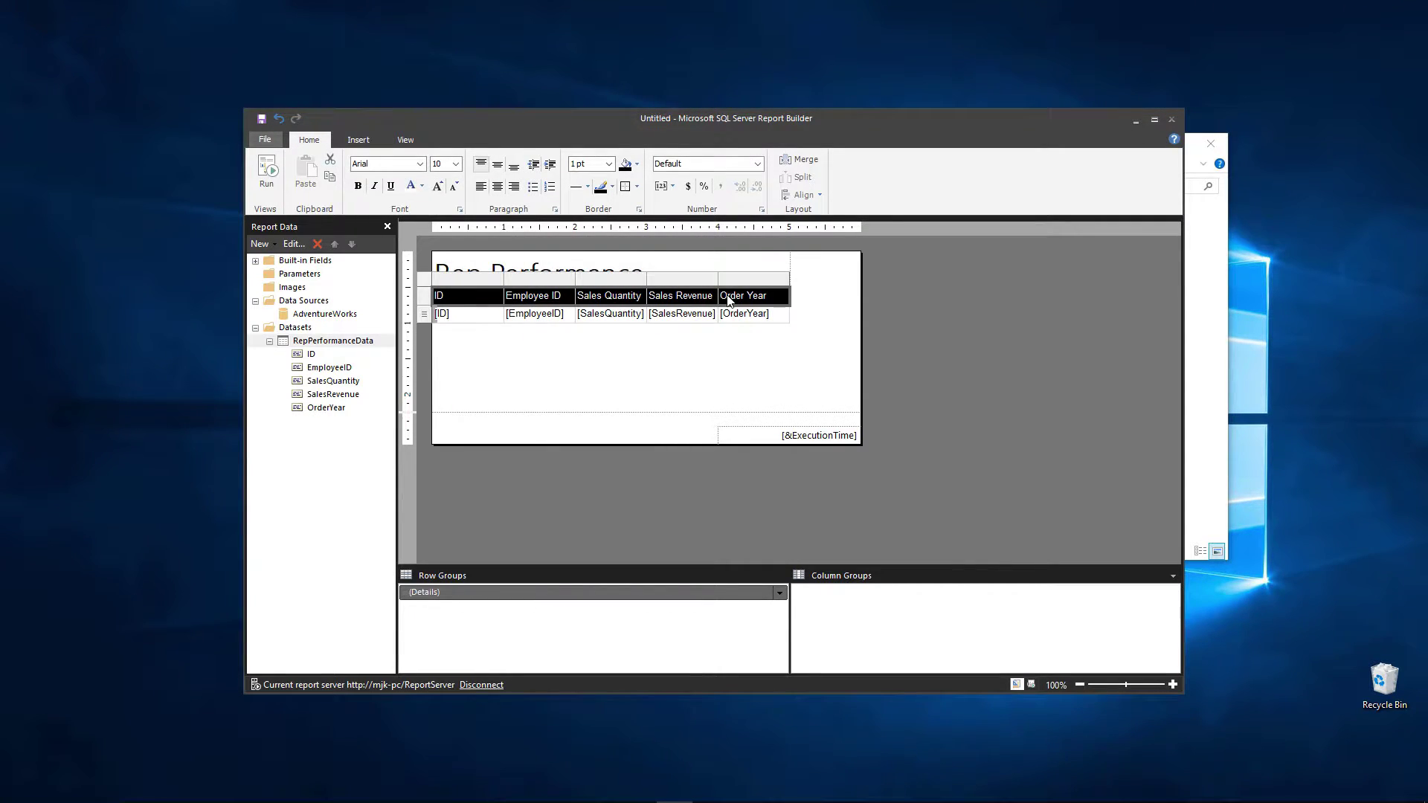
key("ctrl+b")
left_click(630, 348)
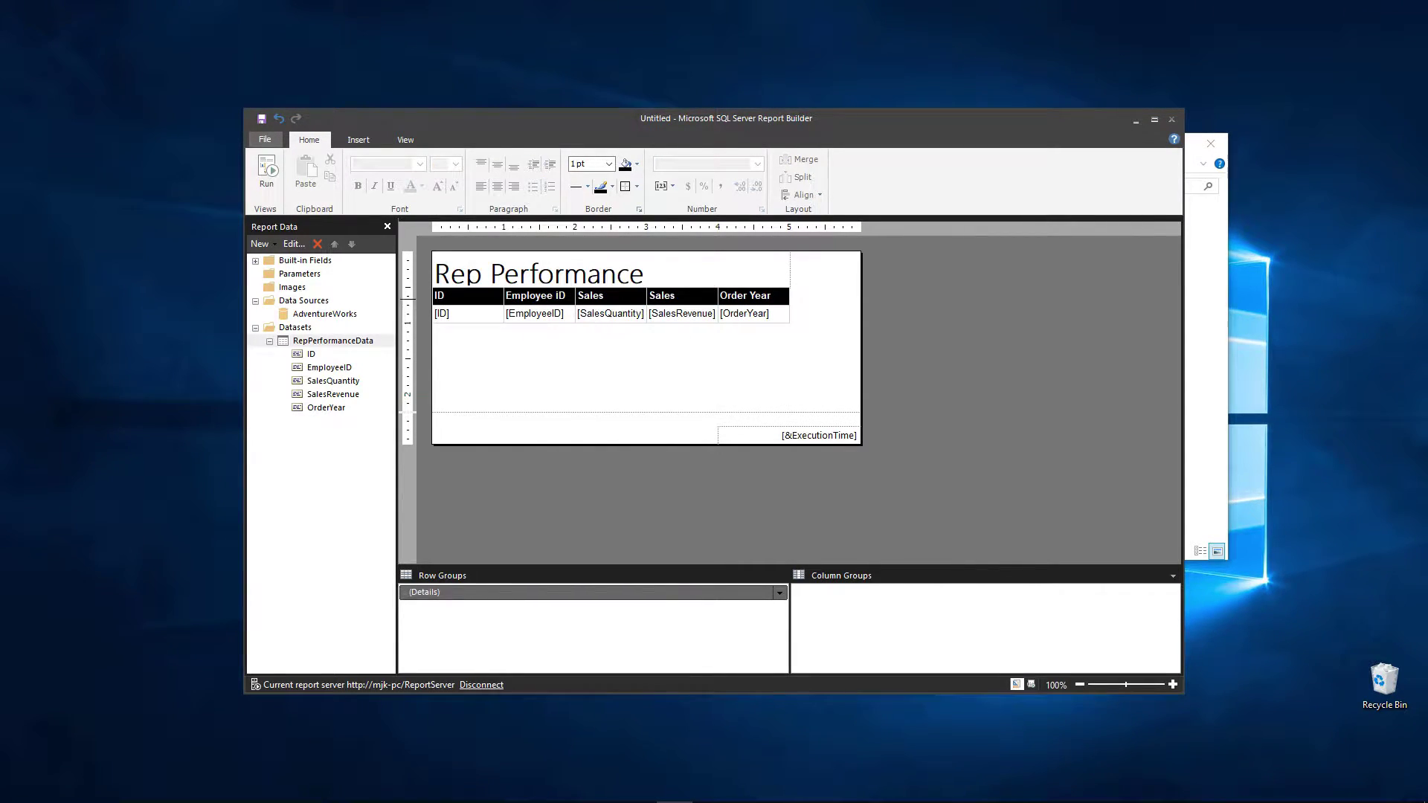
Run the report to preview the table with its 11 rows of 2011 sales data
left_click(270, 180)
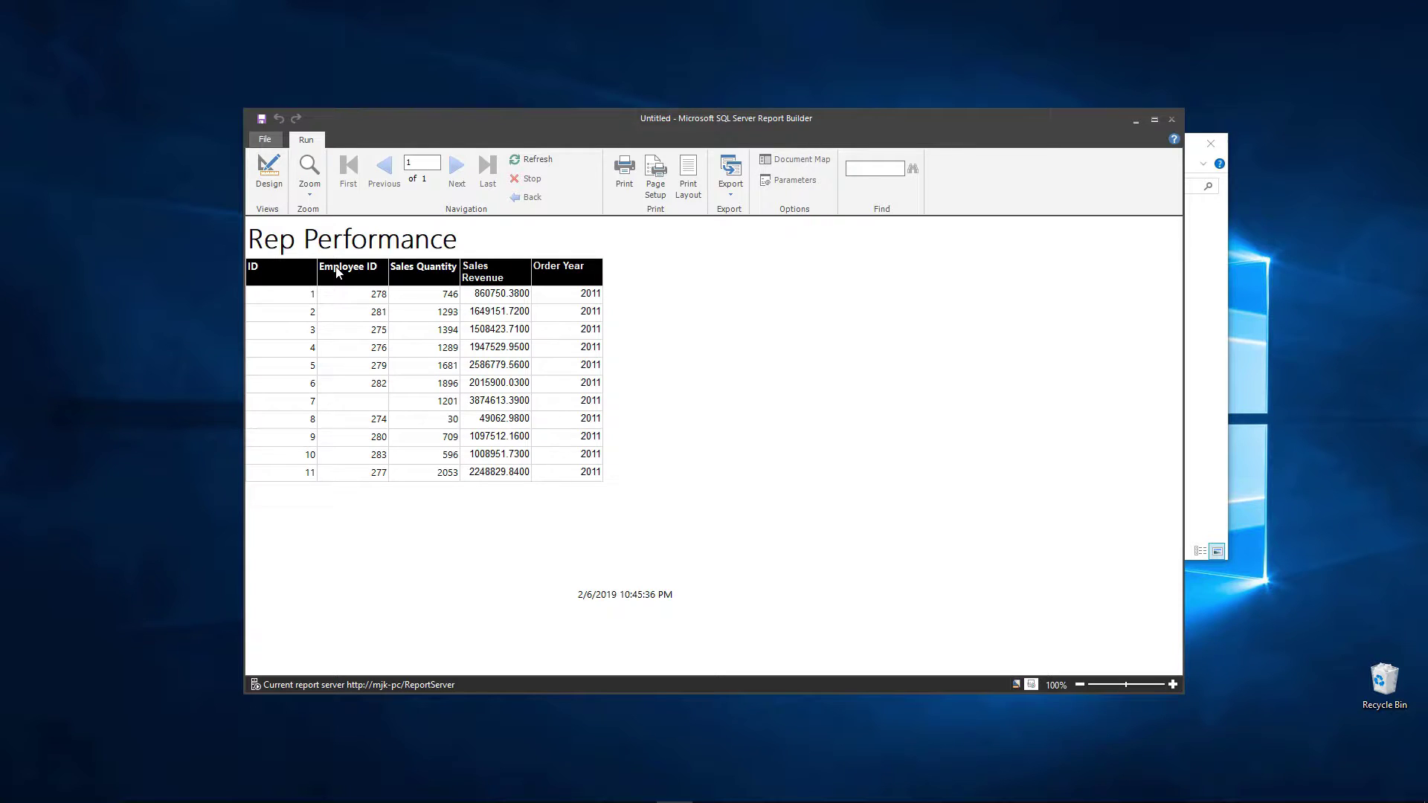
Return to Design and Save As RepPerformanceReport on the recent report server
left_click(269, 171)
left_click(266, 140)
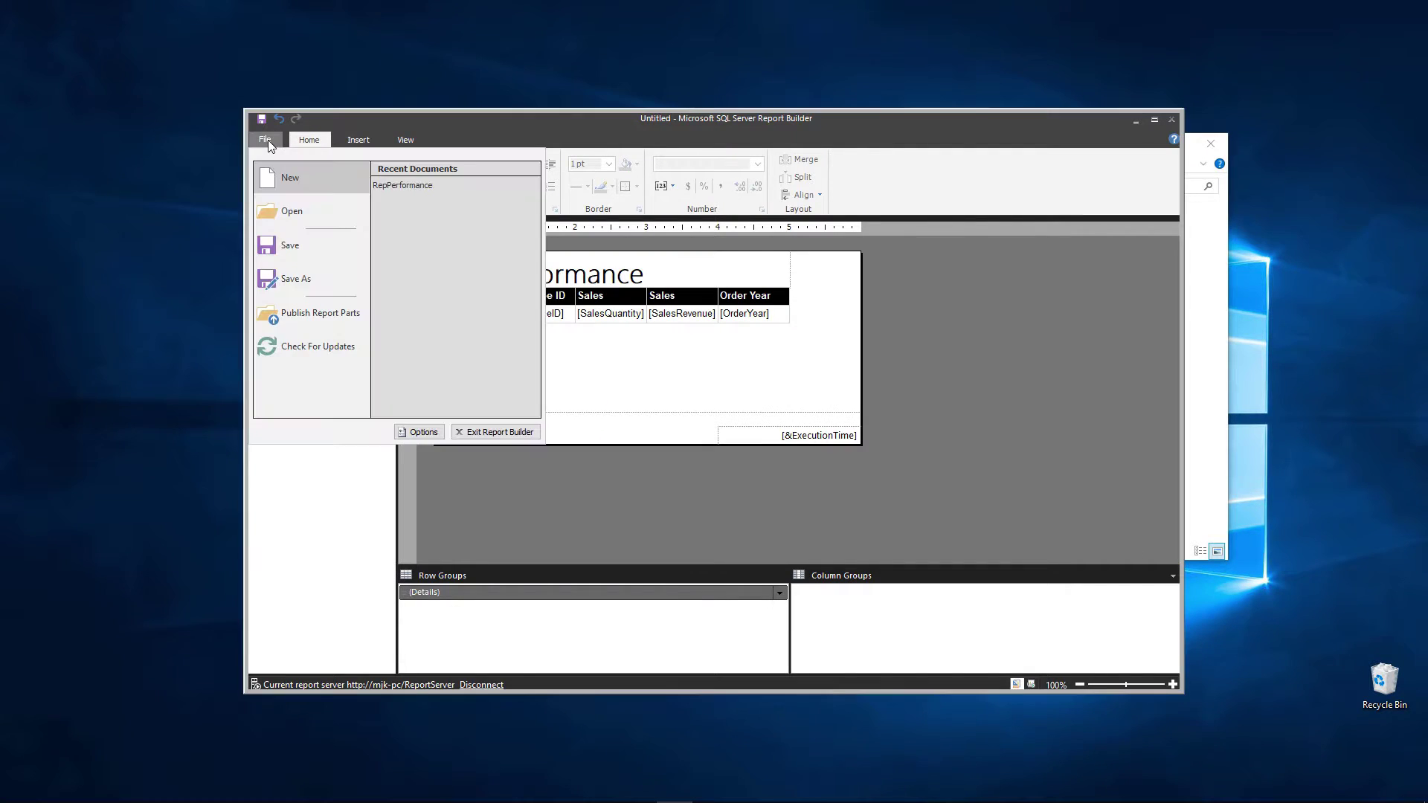
left_click(325, 277)
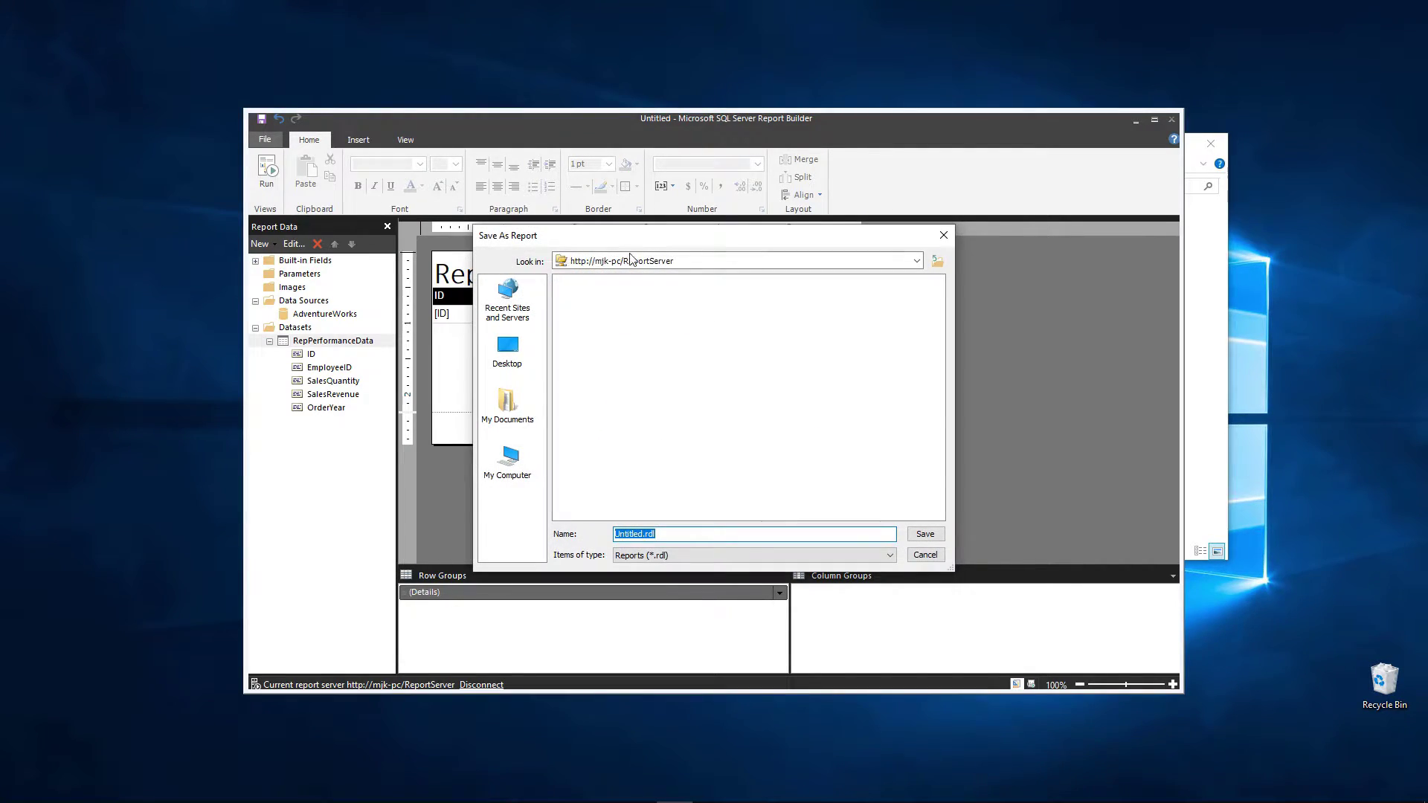
left_click(516, 313)
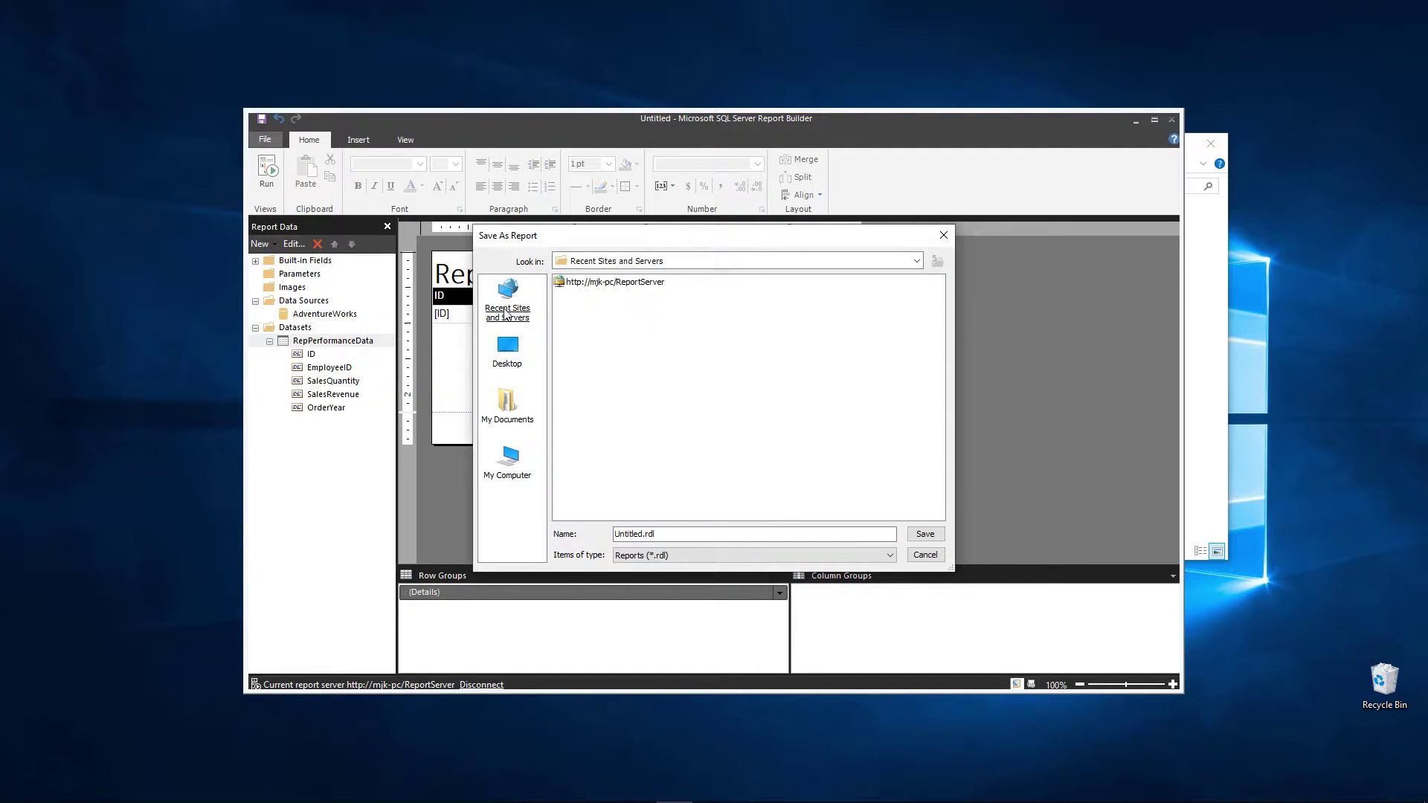
double_click(601, 283)
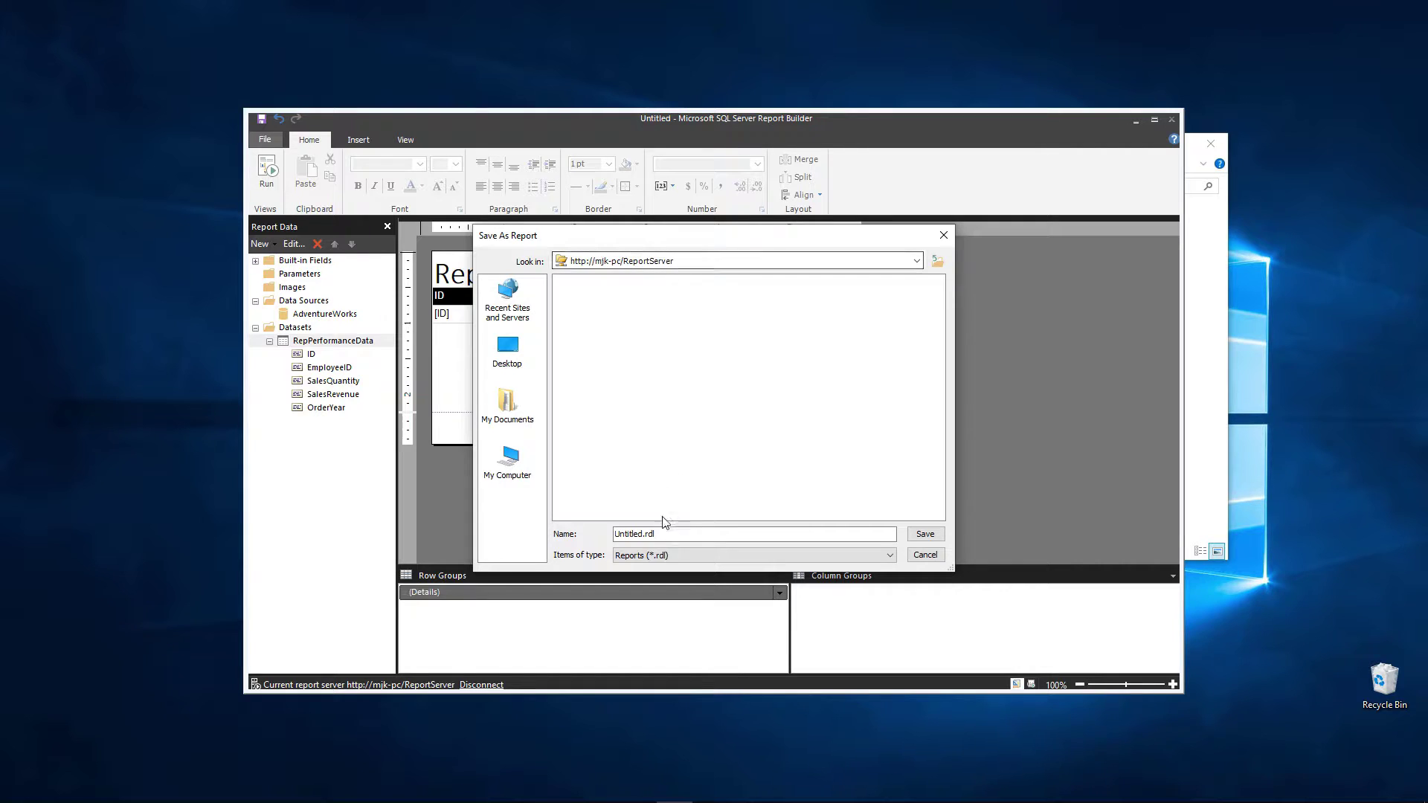
left_click(630, 534)
double_click(644, 534)
type("RepPerformanceReport")
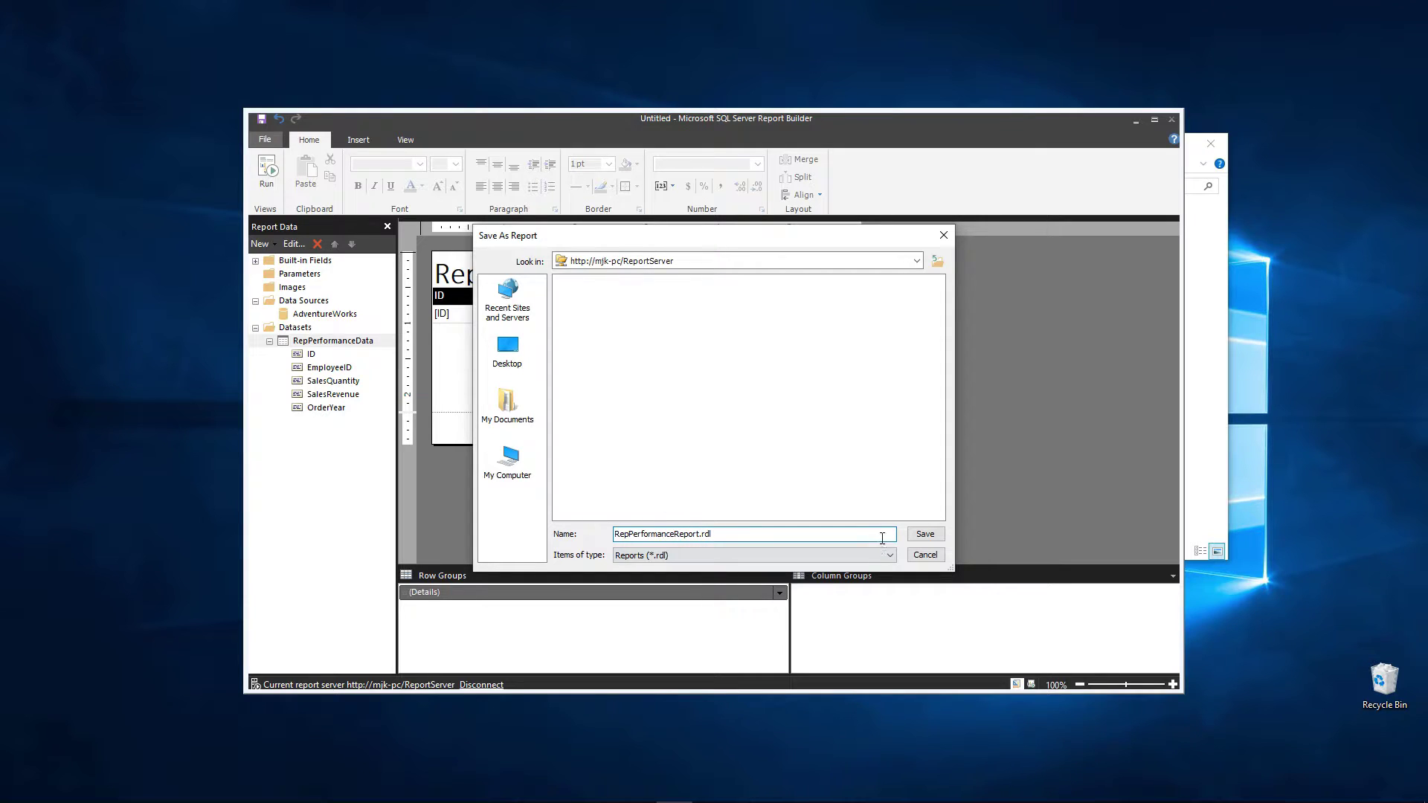
left_click(919, 539)
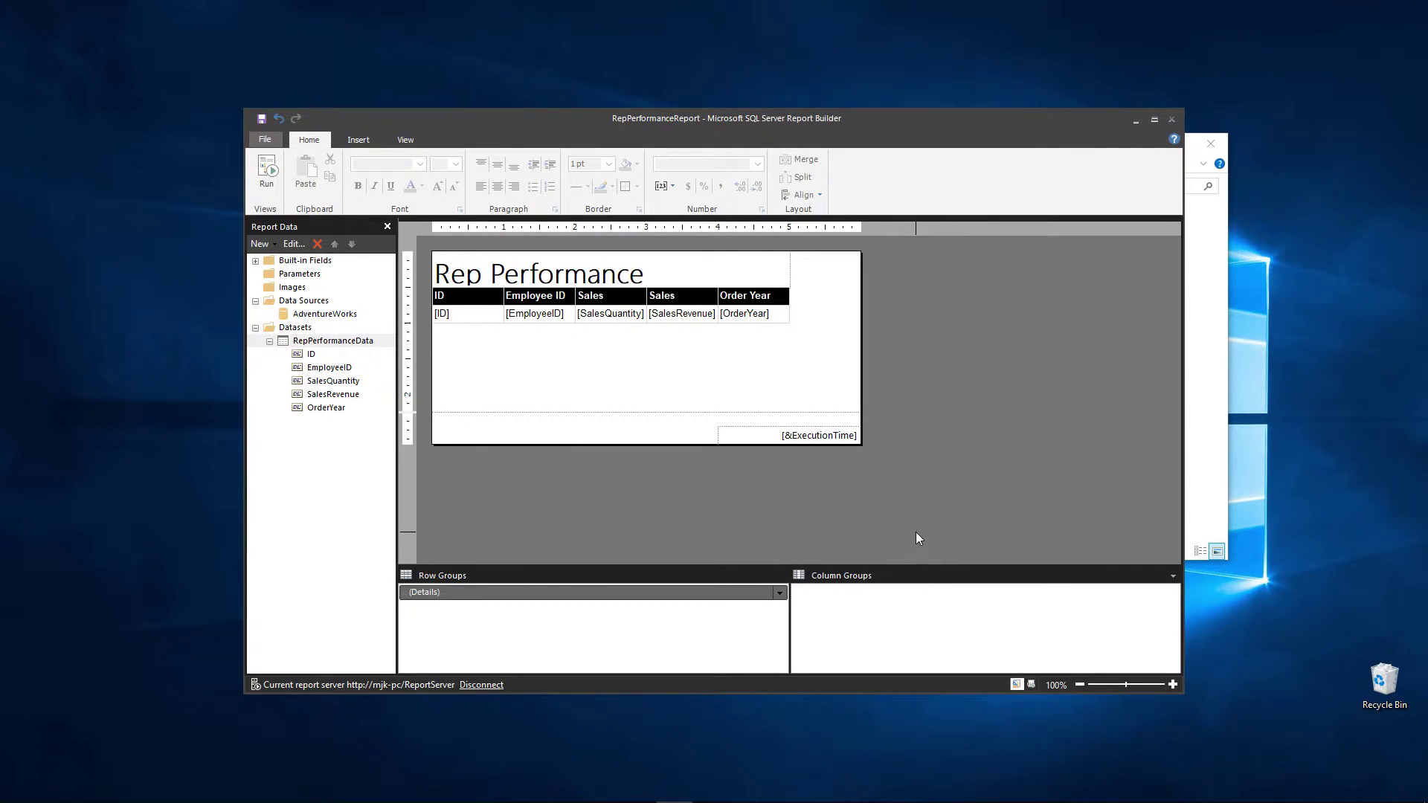
Bring the Firefox window with the Reporting Services web portal to the front
mouse_move(220, 794)
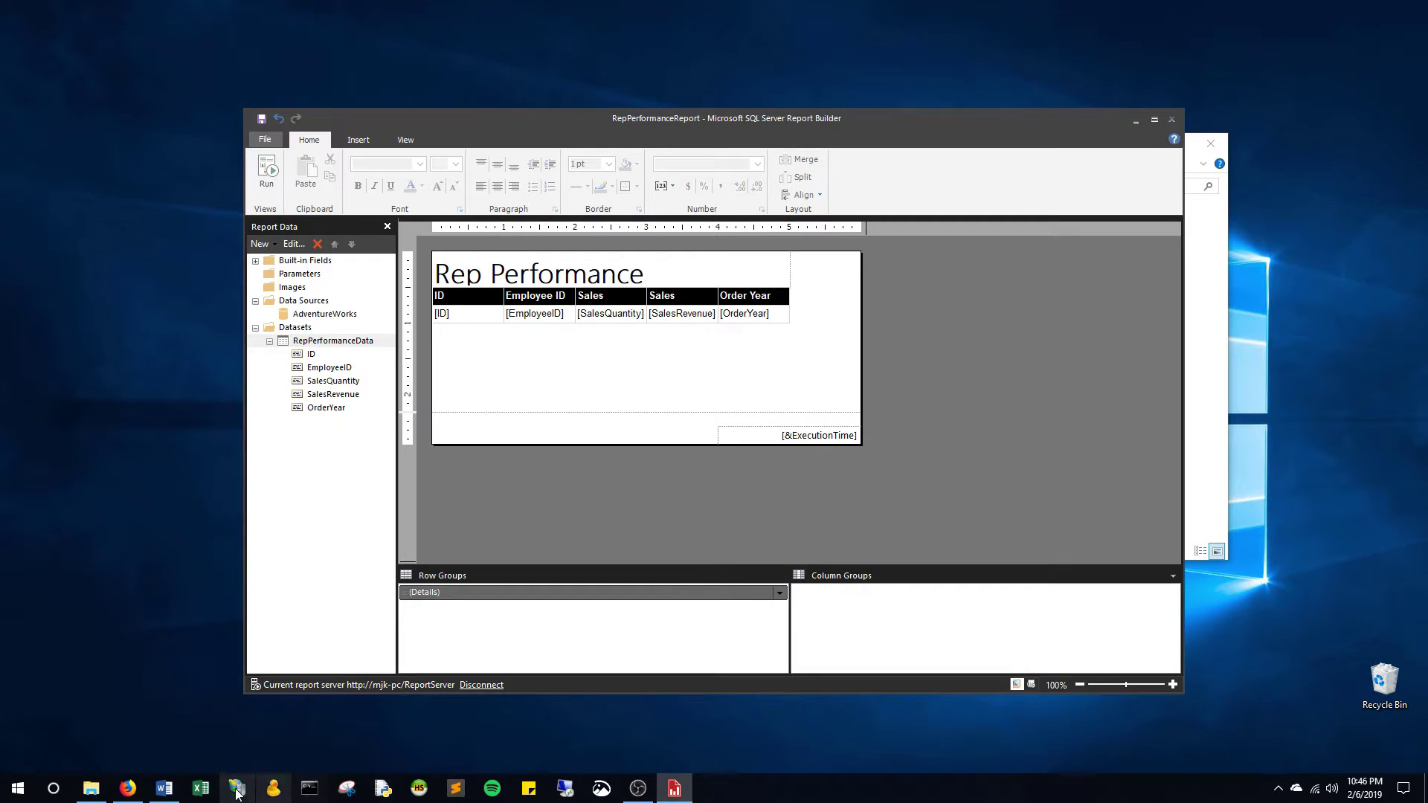
left_click(146, 748)
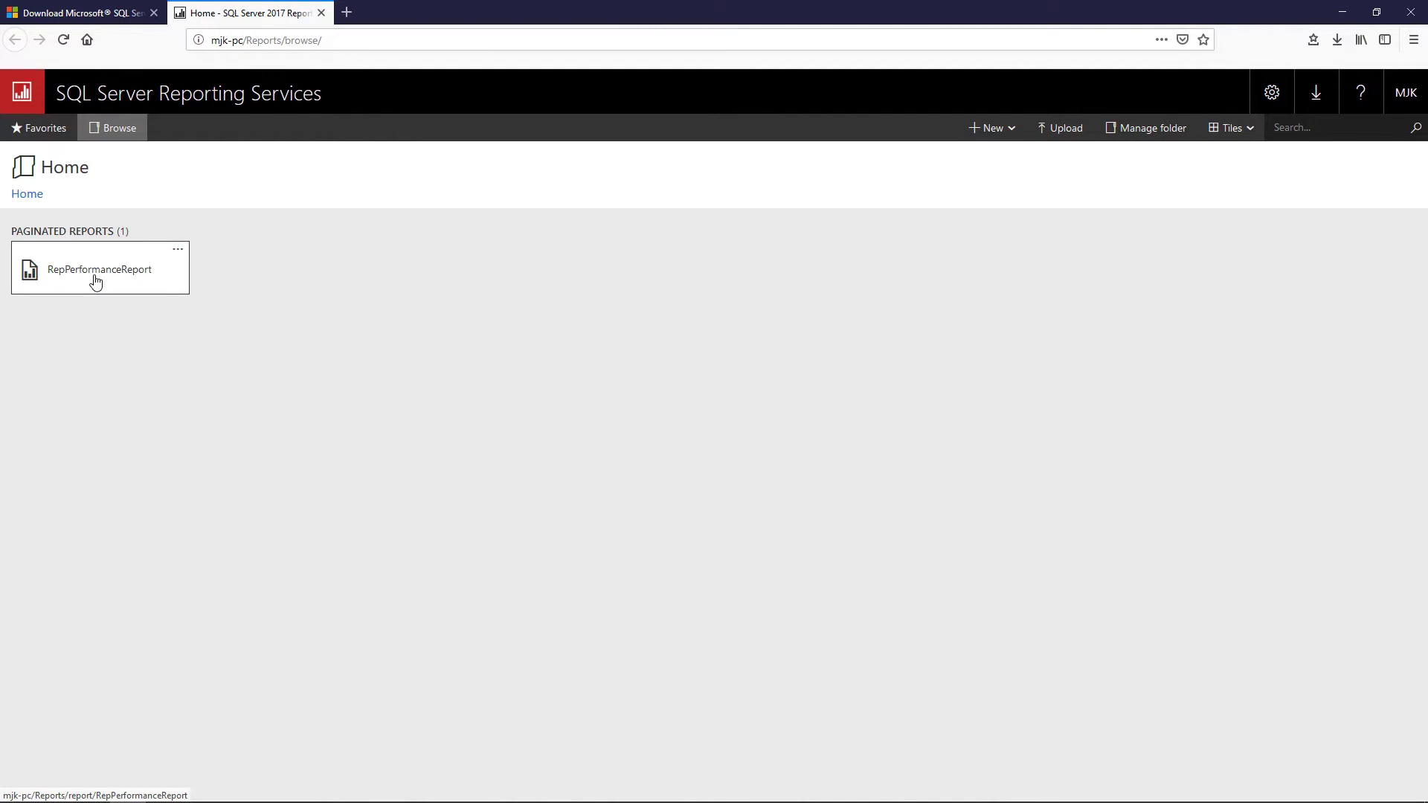
Open RepPerformanceReport from the portal's Home folder to view it
left_click(101, 279)
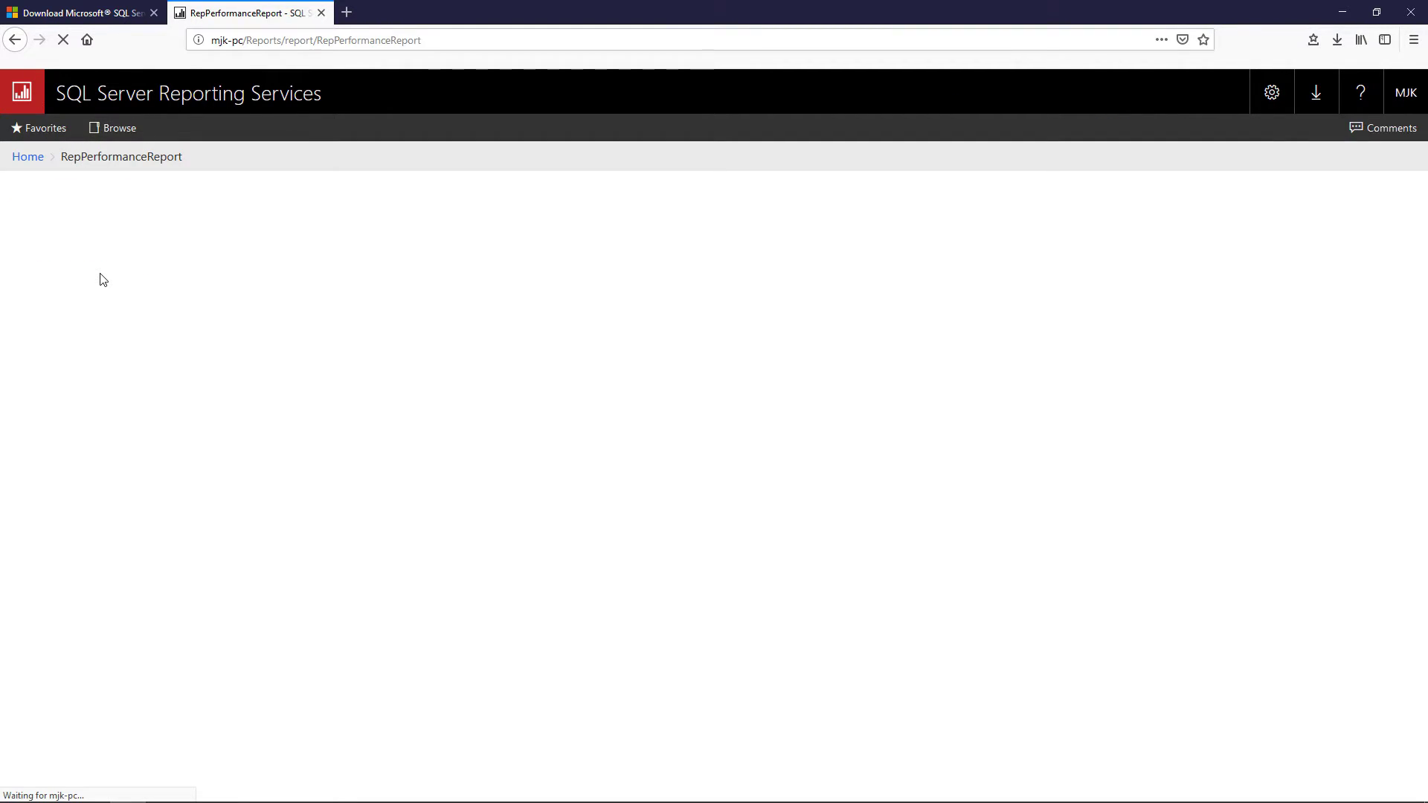